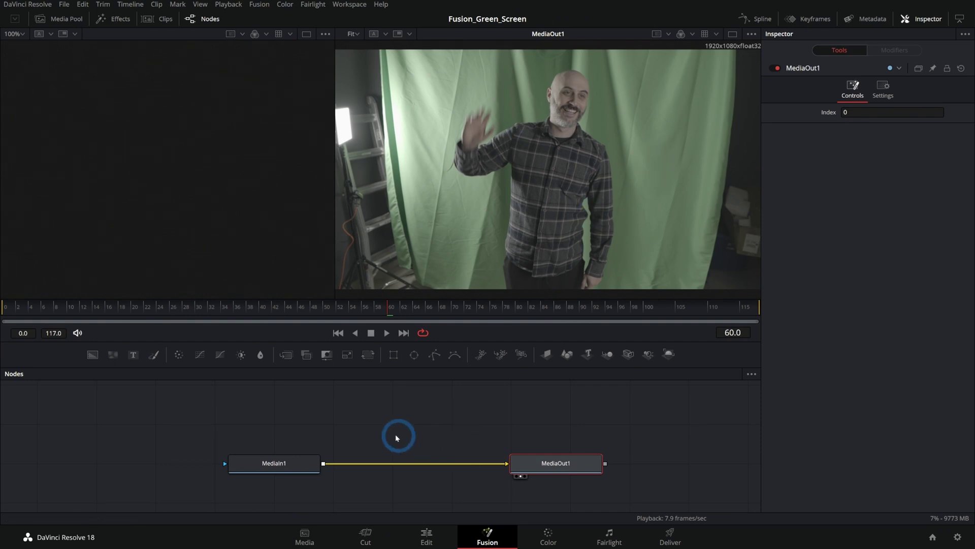
# - Insert a Delta Keyer node between MediaIn1 and MediaOut1
pyautogui.click(385, 424)
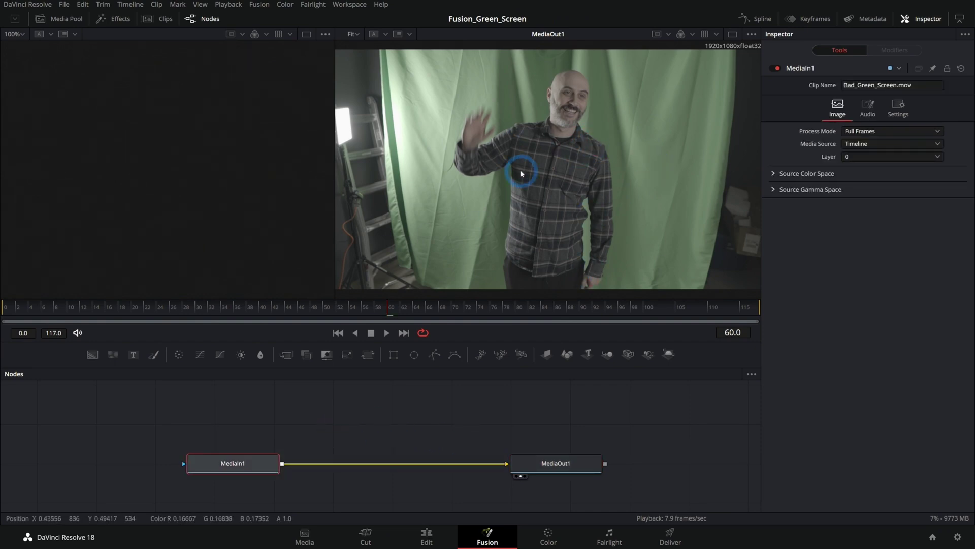
pyautogui.click(244, 474)
pyautogui.hotkey('shift', 'space')
pyautogui.write('del')
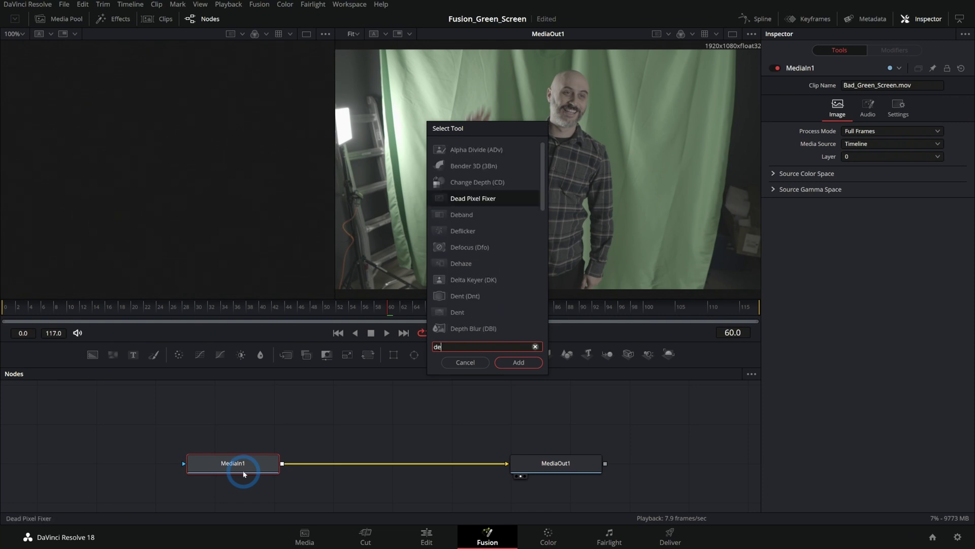
pyautogui.press('Return')
# - Sample the green curtain beside the man's head as the Delta Keyer's background color
pyautogui.moveTo(563, 160); pyautogui.dragTo(596, 165)
pyautogui.scroll(2, 596, 168)
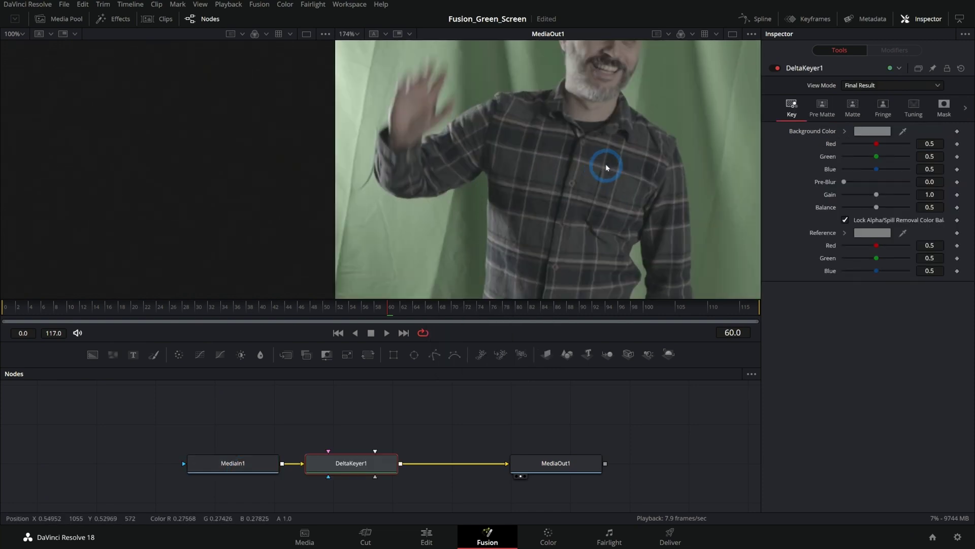
pyautogui.moveTo(903, 131); pyautogui.dragTo(658, 80)
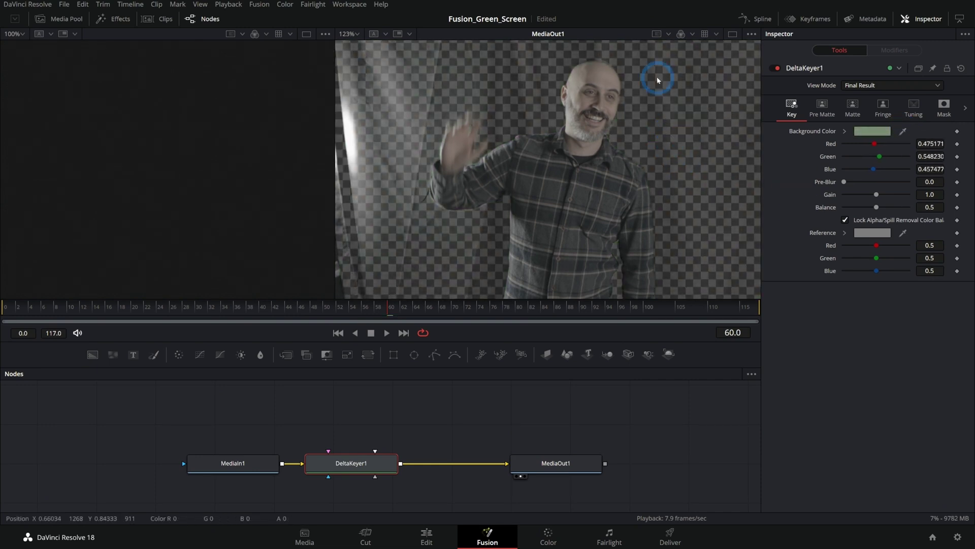
# - Widen the MediaOut1 viewer and temporarily bypass DeltaKeyer1 to compare the key with the original footage
pyautogui.hotkey('ctrl', 'p')
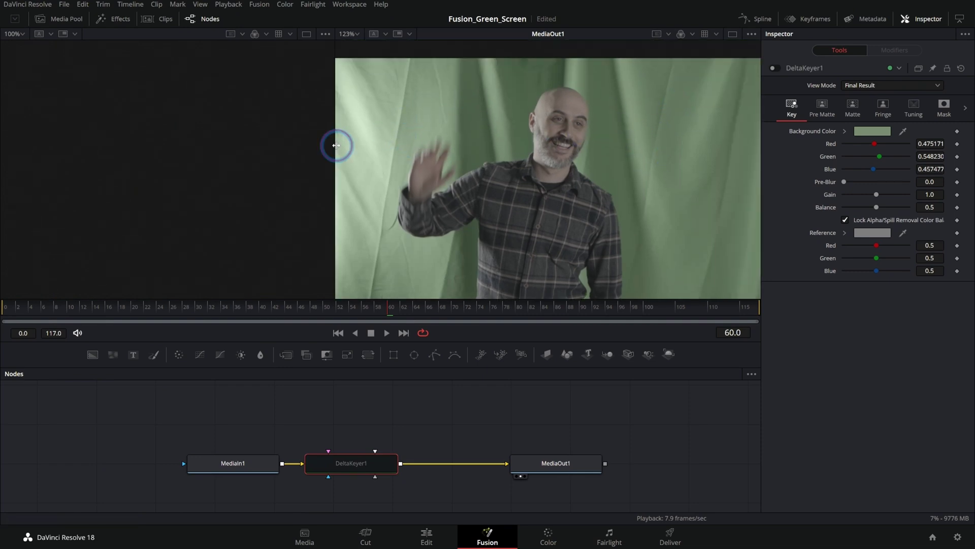
pyautogui.moveTo(335, 146); pyautogui.dragTo(197, 152)
pyautogui.moveTo(563, 177); pyautogui.dragTo(589, 153)
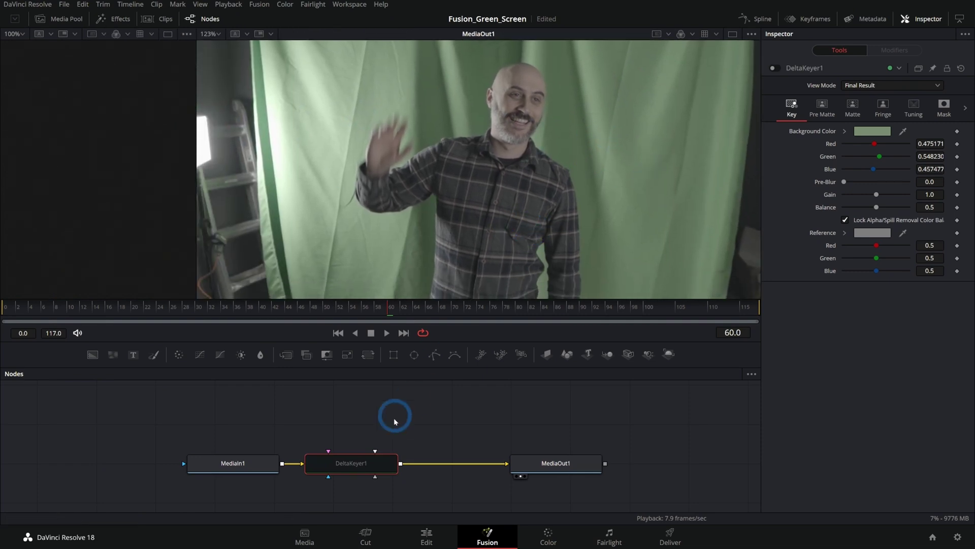
pyautogui.click(776, 68)
# - Show the alpha channel in the viewer and raise the keyer matte's low threshold to about 0.311
pyautogui.moveTo(550, 213); pyautogui.dragTo(568, 221)
pyautogui.press('a')
pyautogui.moveTo(648, 155); pyautogui.dragTo(703, 152)
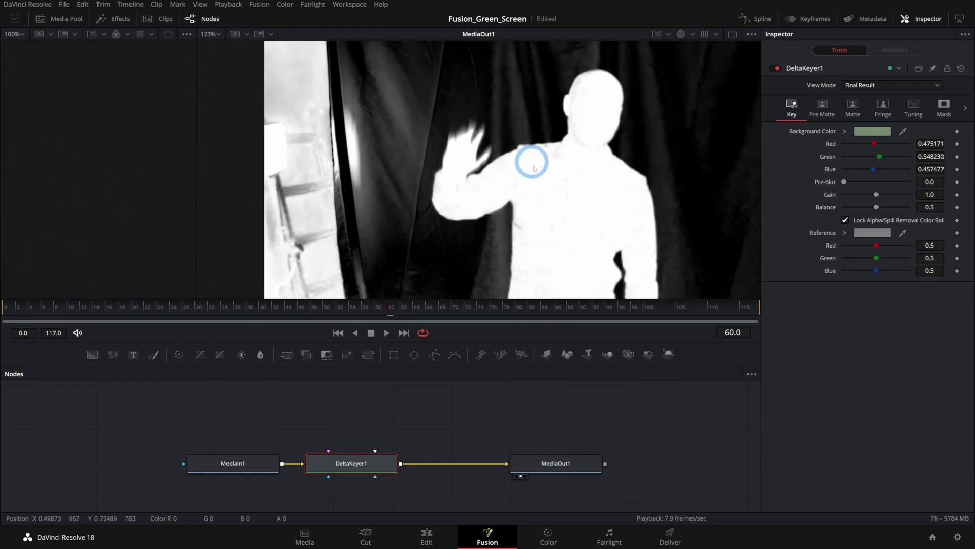
pyautogui.scroll(2, 640, 152)
pyautogui.moveTo(641, 153); pyautogui.dragTo(654, 176)
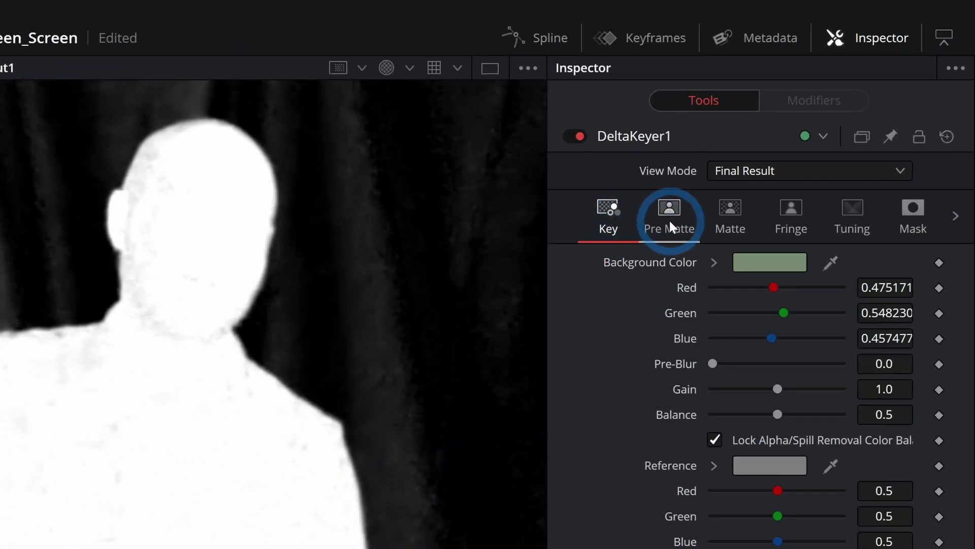
pyautogui.click(737, 207)
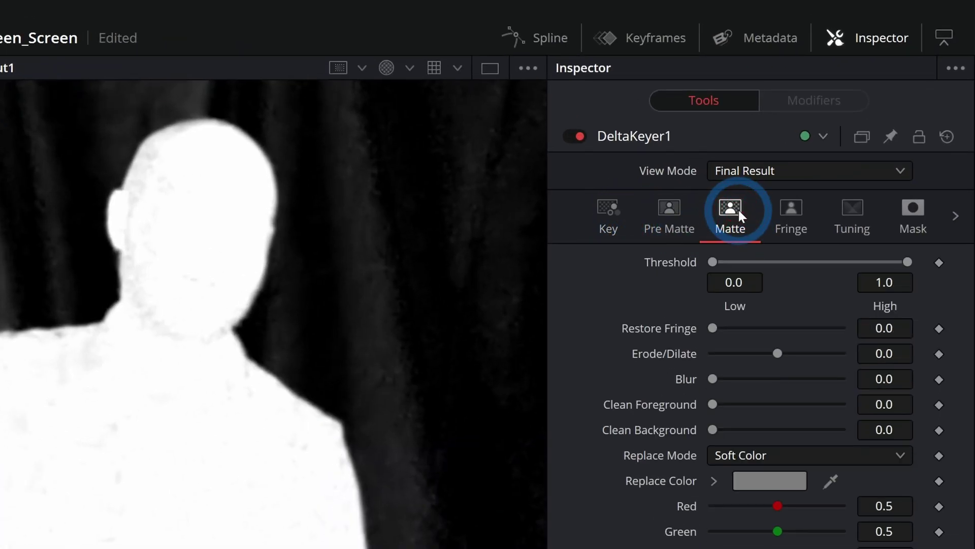
pyautogui.moveTo(714, 261); pyautogui.dragTo(749, 259)
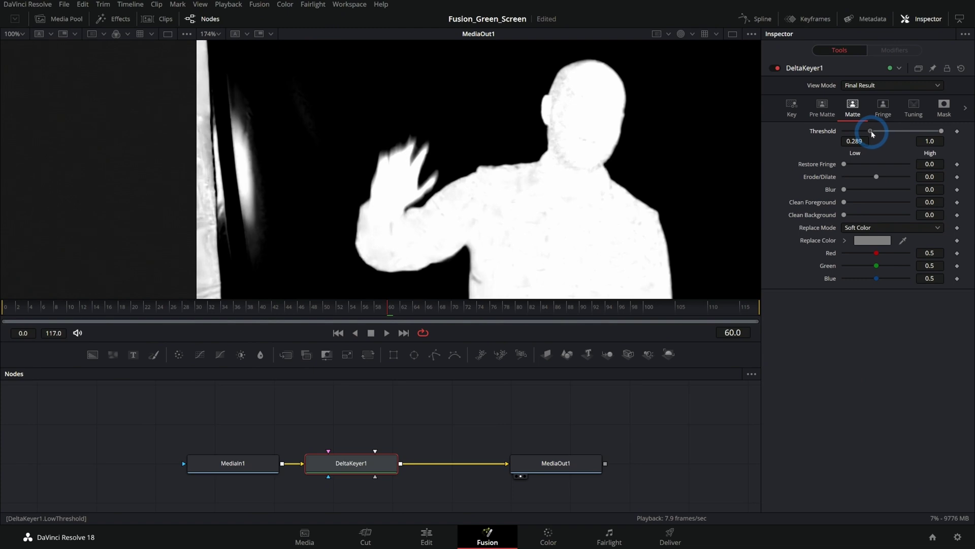
pyautogui.moveTo(872, 131); pyautogui.dragTo(873, 130)
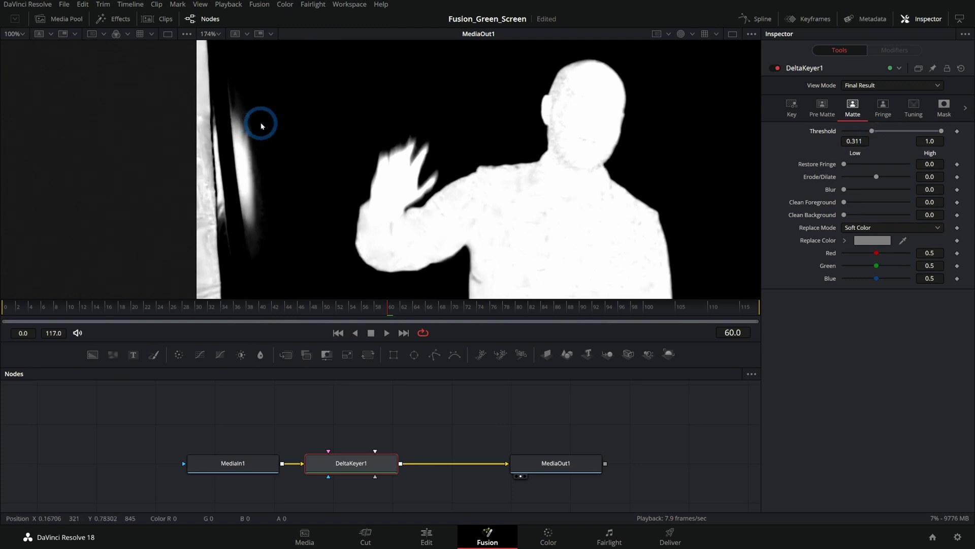
# - Inspect the matte's edges and surroundings, and lower its high threshold to about 0.761
pyautogui.moveTo(260, 127); pyautogui.dragTo(361, 193)
pyautogui.moveTo(628, 135); pyautogui.dragTo(299, 75)
pyautogui.moveTo(399, 207); pyautogui.dragTo(466, 130)
pyautogui.moveTo(509, 257); pyautogui.dragTo(528, 152)
pyautogui.moveTo(941, 130); pyautogui.dragTo(920, 131)
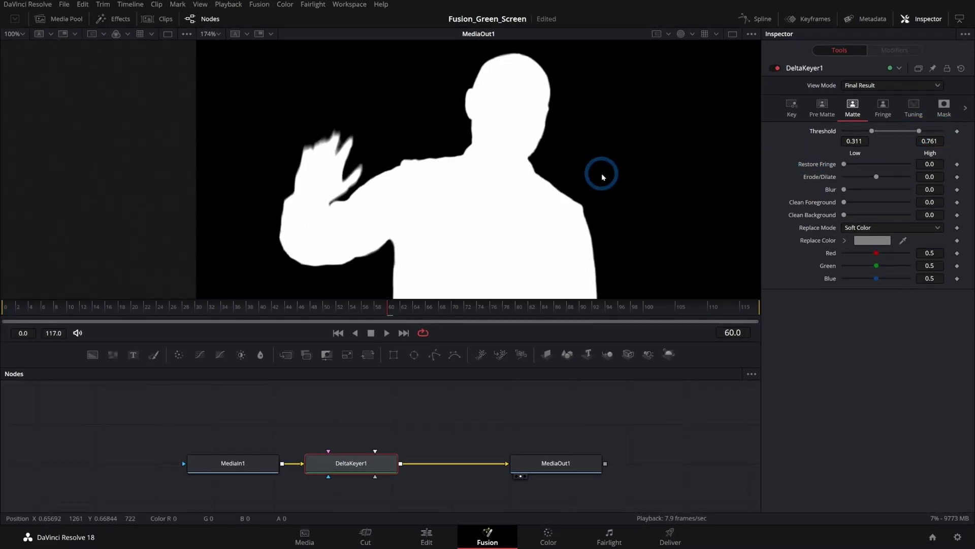
# - Switch the viewer back to color and examine the key's edges around the man's face and shoulders
pyautogui.press('c')
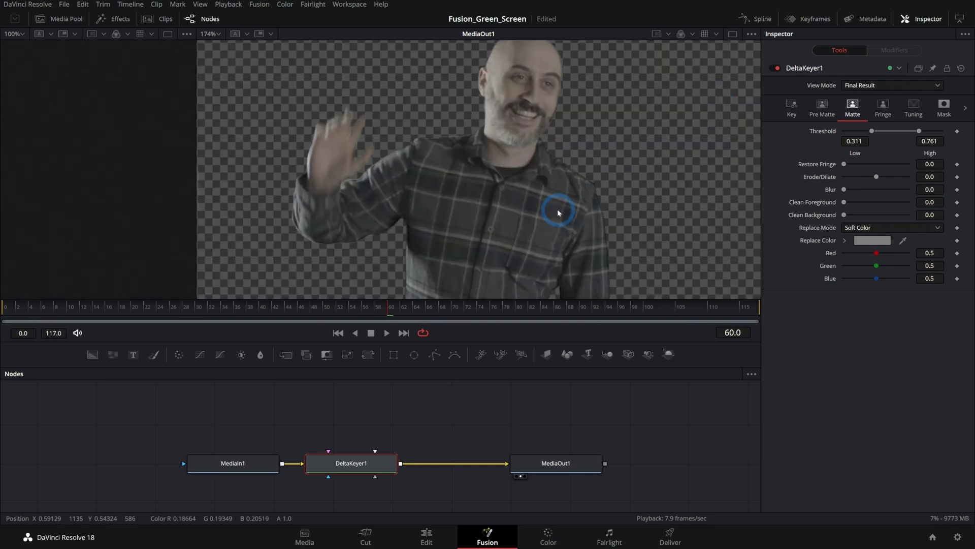
pyautogui.scroll(5, 548, 160)
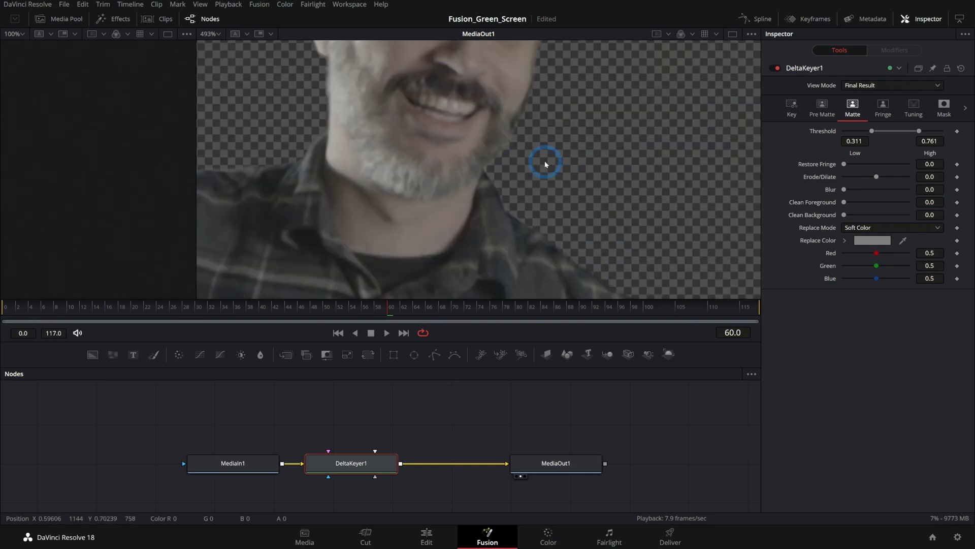
pyautogui.scroll(-4, 529, 204)
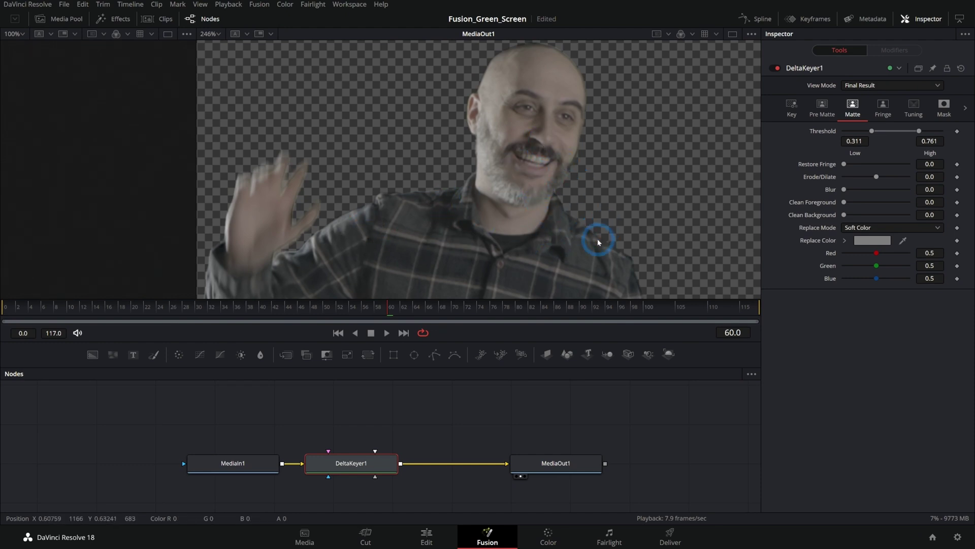
pyautogui.scroll(-3, 599, 238)
# - Add a purple Background node, about red 0.559, green 0.244 and blue 0.724, and merge the keyed footage over it
pyautogui.moveTo(92, 354); pyautogui.dragTo(377, 472)
pyautogui.moveTo(844, 184); pyautogui.dragTo(890, 209)
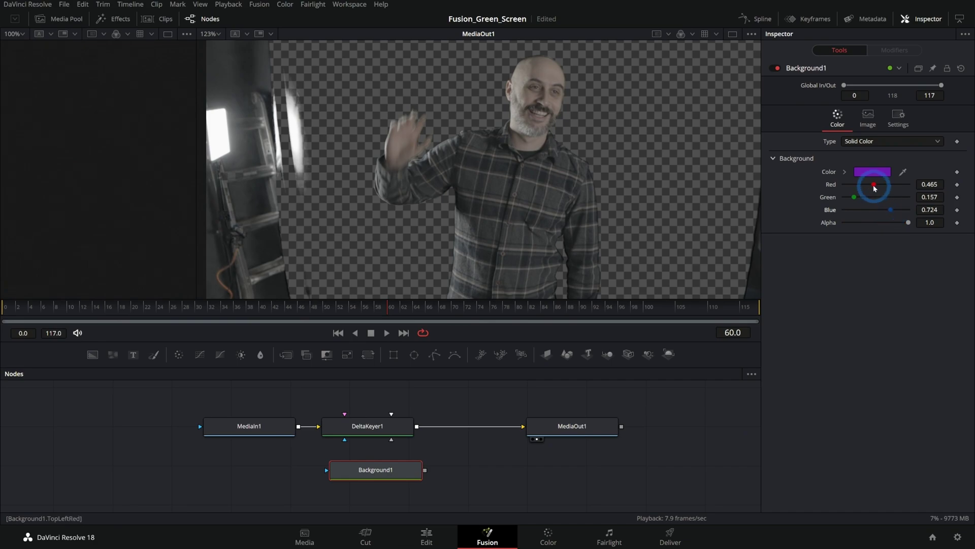
pyautogui.moveTo(416, 426); pyautogui.dragTo(422, 471)
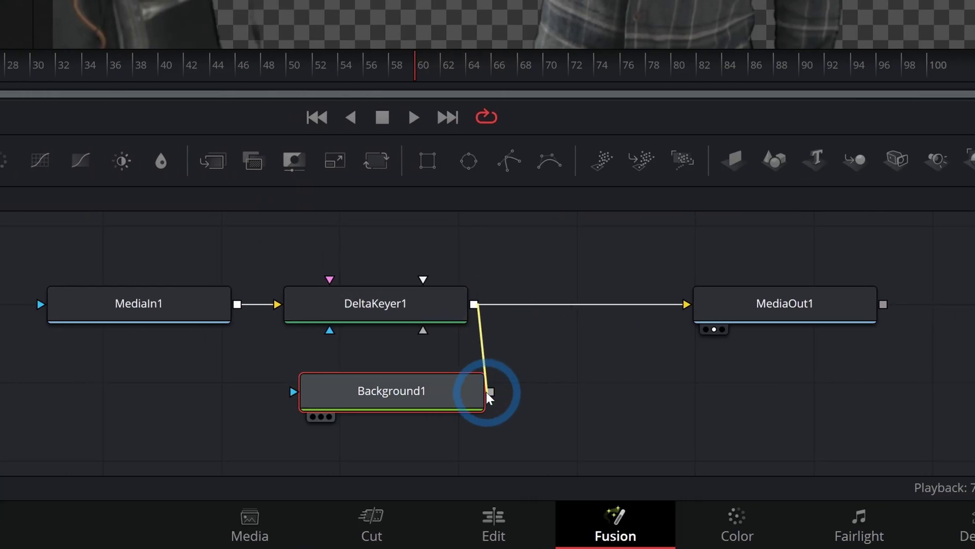
pyautogui.moveTo(486, 391); pyautogui.dragTo(489, 392)
# - Connect the Merge output to MediaOut1, aligning MediaOut1 with the Merge and placing DeltaKeyer1 above it
pyautogui.moveTo(724, 392); pyautogui.dragTo(689, 307)
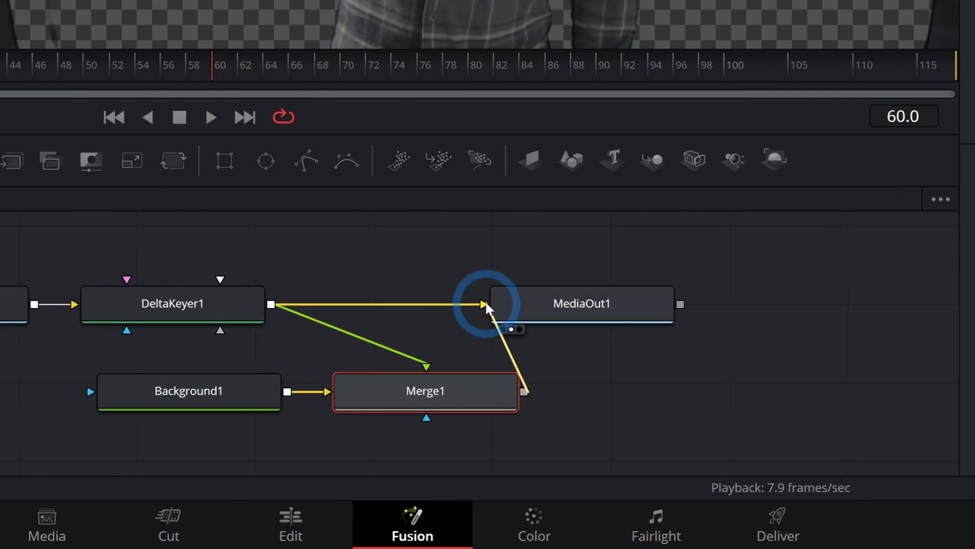
pyautogui.moveTo(486, 307); pyautogui.dragTo(697, 402)
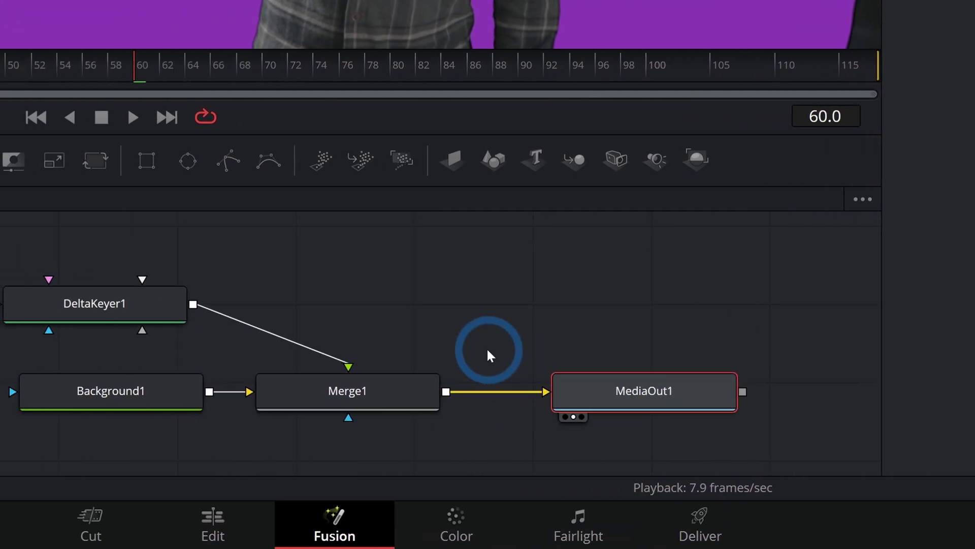
pyautogui.moveTo(127, 304); pyautogui.dragTo(346, 304)
# - Refine the keyer matte with Erode/Dilate at about -0.00098 and Blur at about 0.00079
pyautogui.scroll(3, 562, 155)
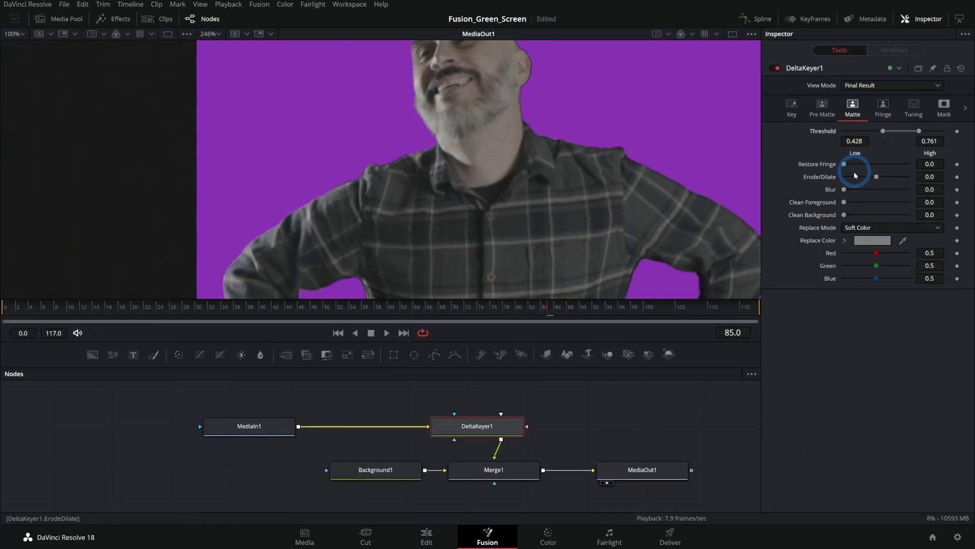
pyautogui.moveTo(876, 177); pyautogui.dragTo(877, 178)
pyautogui.write('9')
pyautogui.click(846, 189)
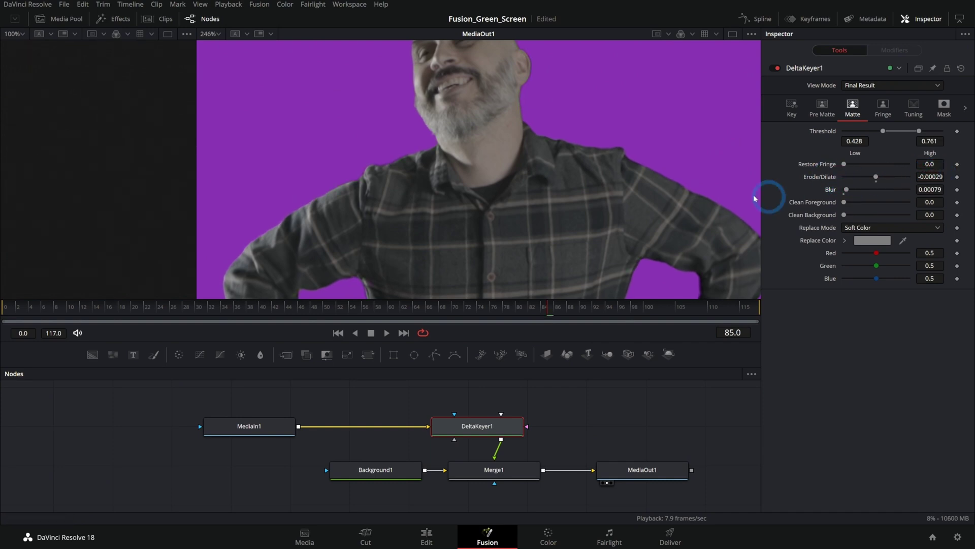
pyautogui.moveTo(876, 176); pyautogui.dragTo(868, 179)
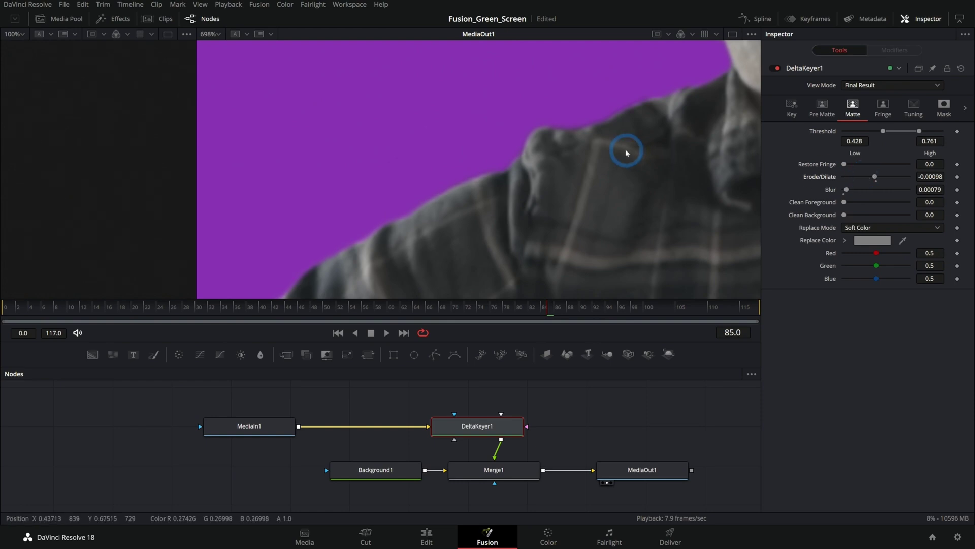
pyautogui.scroll(-5, 625, 152)
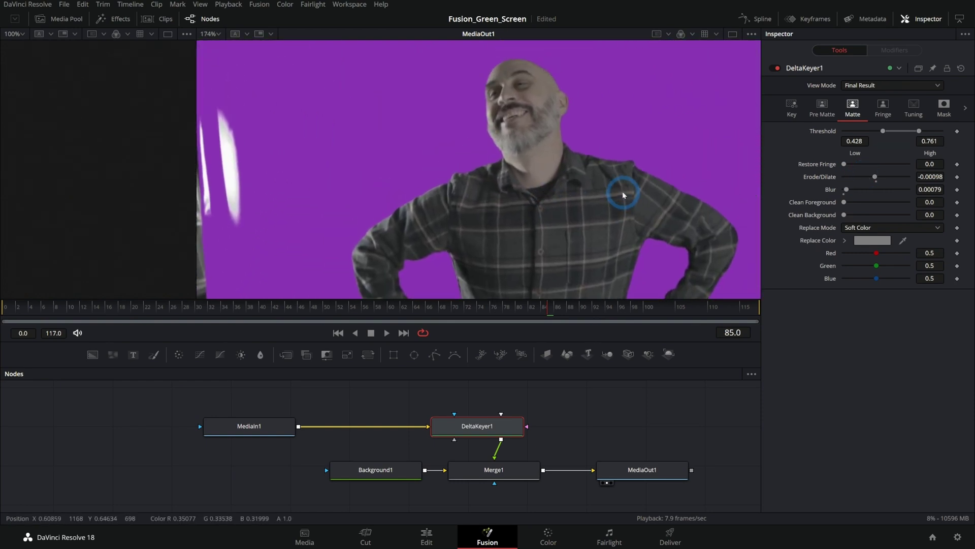
# - Increase the keyer matte's Blur to about 0.00115 and check the edges and waving hand across the clip
pyautogui.click(581, 306)
pyautogui.moveTo(873, 187); pyautogui.dragTo(860, 193)
pyautogui.moveTo(564, 307); pyautogui.dragTo(420, 307)
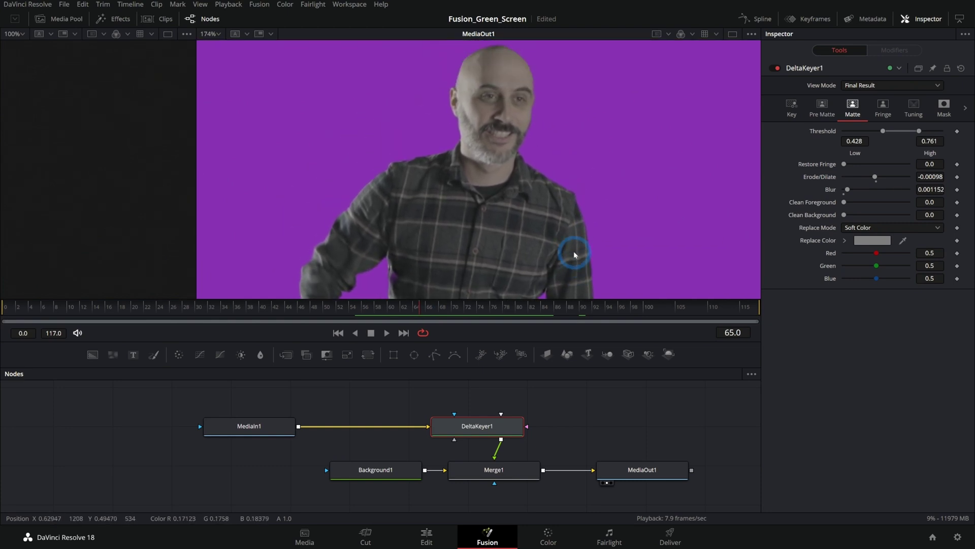
pyautogui.moveTo(494, 306); pyautogui.dragTo(358, 309)
pyautogui.moveTo(360, 185); pyautogui.dragTo(445, 176)
pyautogui.scroll(3, 445, 177)
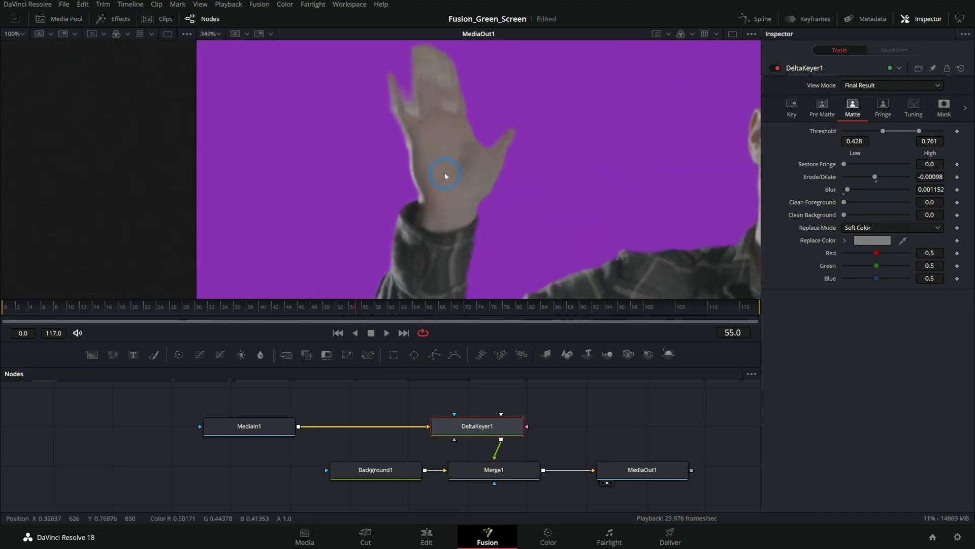
pyautogui.moveTo(386, 307); pyautogui.dragTo(352, 306)
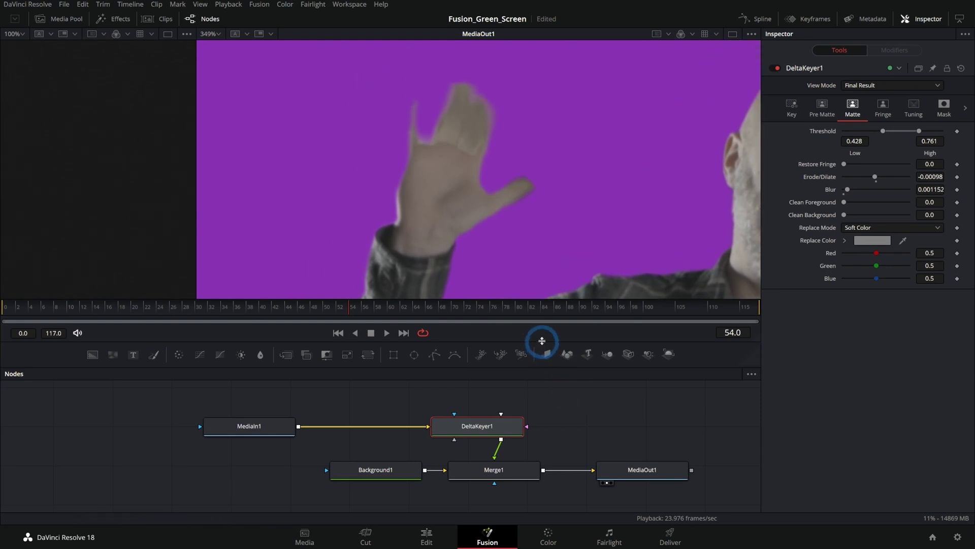
# - Enlarge the node editor and spread out the nodes, with MediaIn1 above the Merge and DeltaKeyer1 off to its side
pyautogui.moveTo(542, 341); pyautogui.dragTo(542, 200)
pyautogui.moveTo(589, 235); pyautogui.dragTo(540, 374)
pyautogui.moveTo(555, 201); pyautogui.dragTo(557, 145)
pyautogui.moveTo(228, 370); pyautogui.dragTo(441, 206)
pyautogui.moveTo(446, 378); pyautogui.dragTo(226, 298)
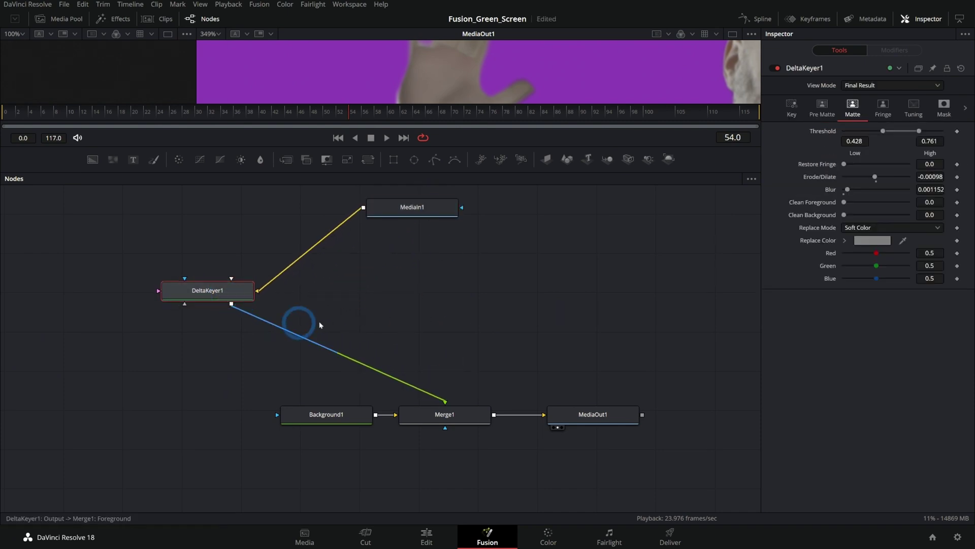
pyautogui.scroll(3, 473, 320)
pyautogui.moveTo(475, 340); pyautogui.dragTo(479, 337)
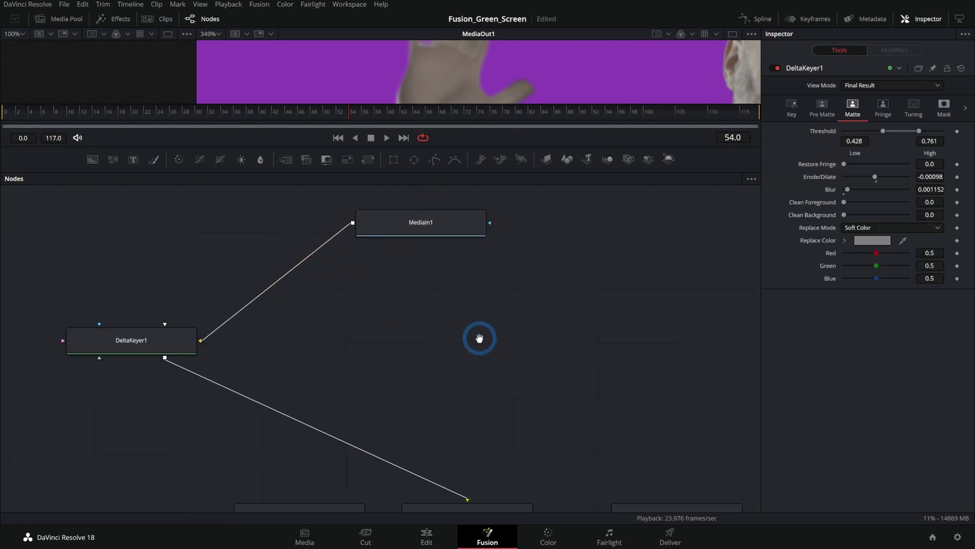
pyautogui.click(162, 347)
pyautogui.click(224, 342)
pyautogui.click(163, 333)
pyautogui.click(241, 362)
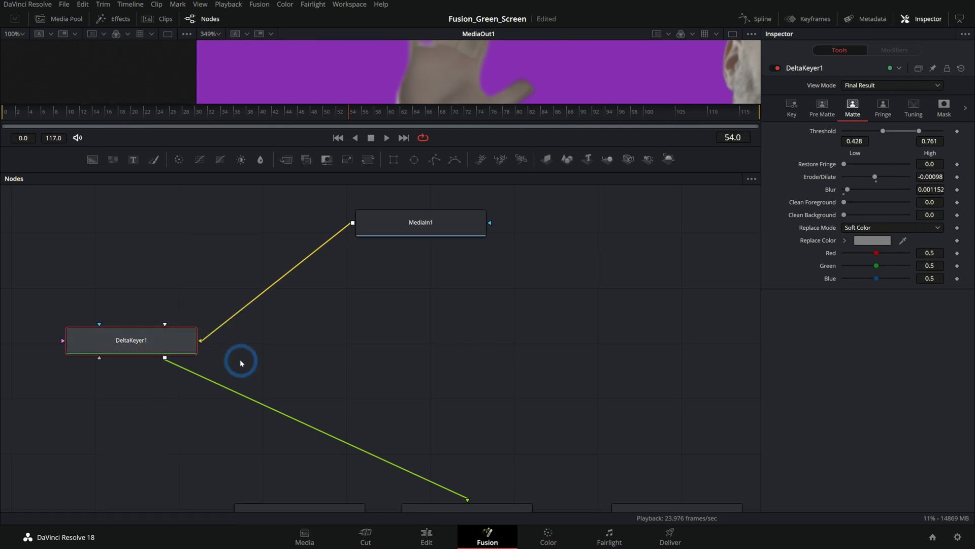
pyautogui.click(131, 353)
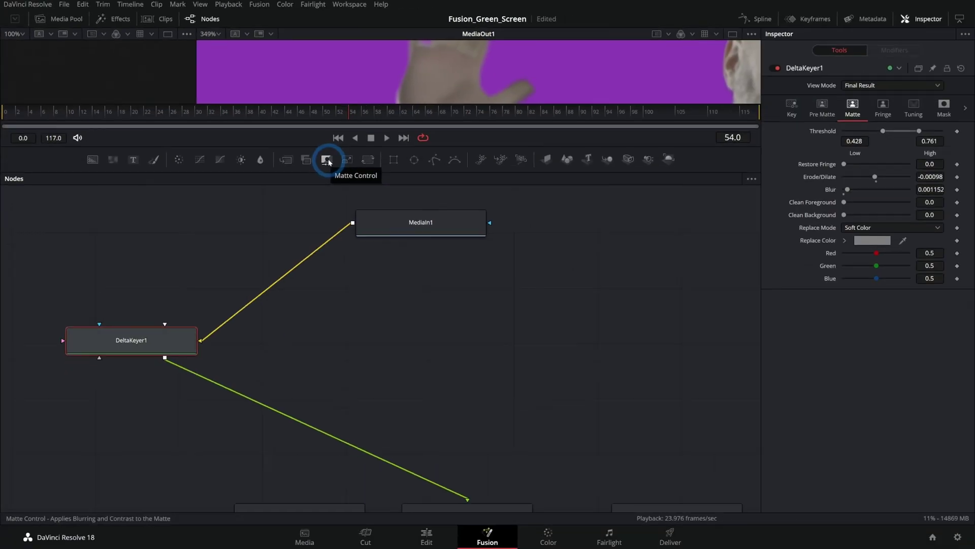
# - Add a Matte Control node with MediaIn1 as background and DeltaKeyer1 as foreground, feeding the Merge's foreground
pyautogui.moveTo(328, 162); pyautogui.dragTo(471, 346)
pyautogui.moveTo(352, 222); pyautogui.dragTo(492, 365)
pyautogui.moveTo(542, 347); pyautogui.dragTo(471, 498)
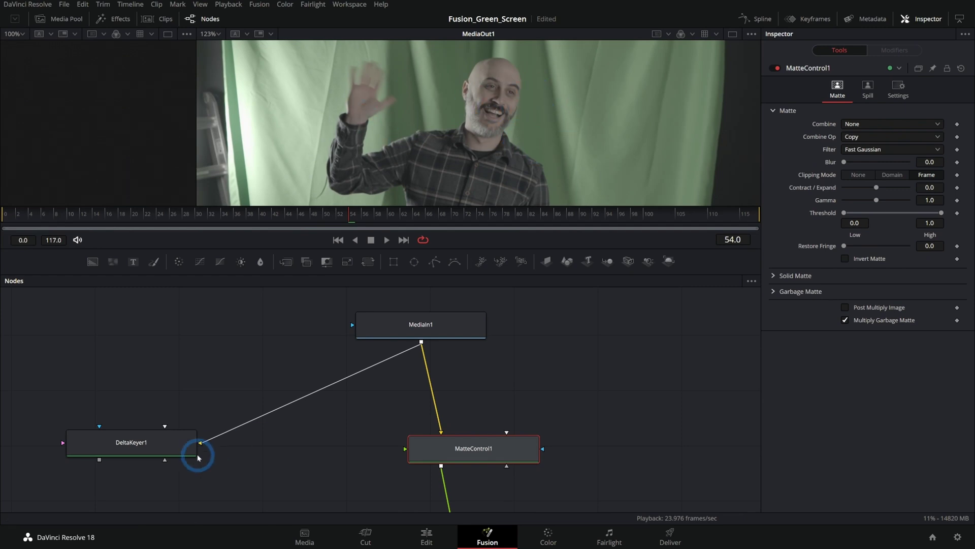
pyautogui.moveTo(99, 459); pyautogui.dragTo(401, 450)
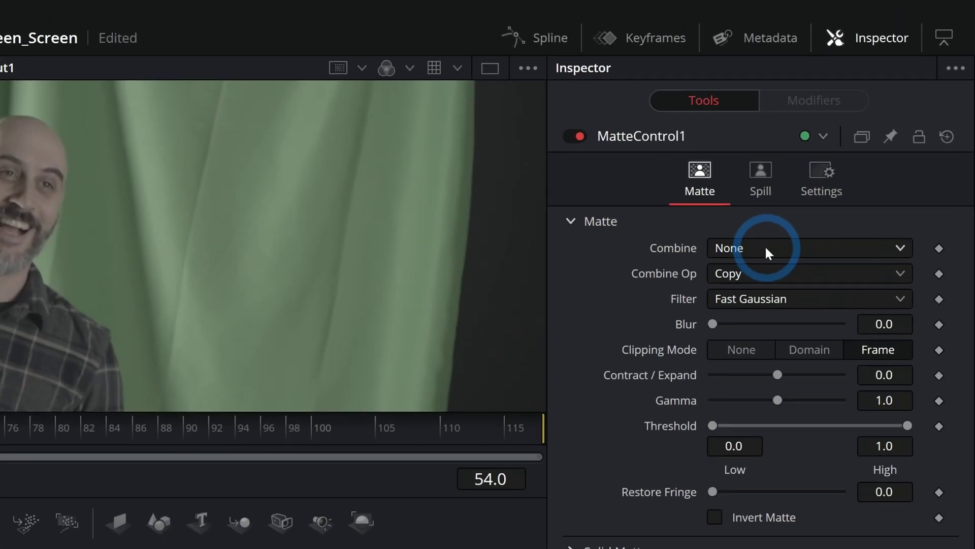
# - Set the Matte Control's Combine option to Combine Alpha and enable Post Multiply Image
pyautogui.click(872, 122)
pyautogui.click(881, 180)
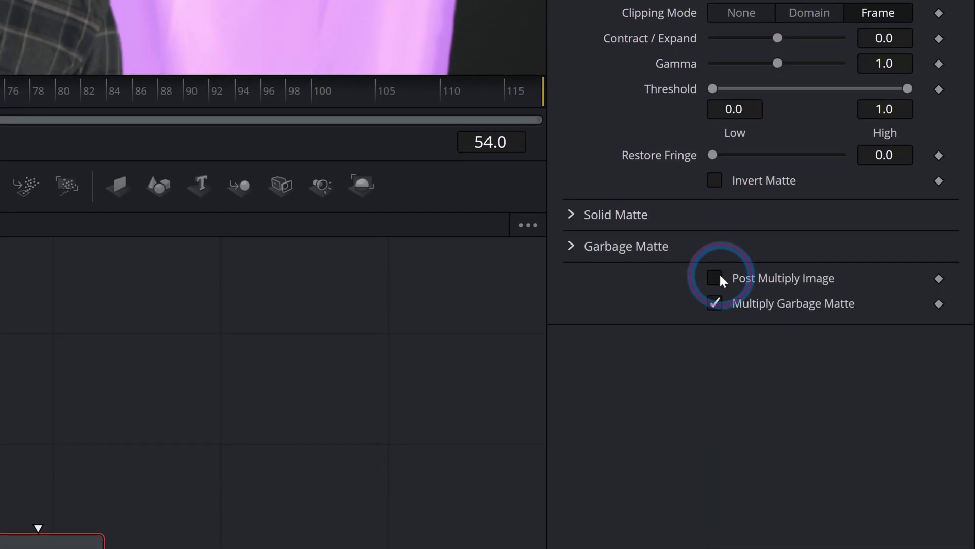
pyautogui.click(714, 376)
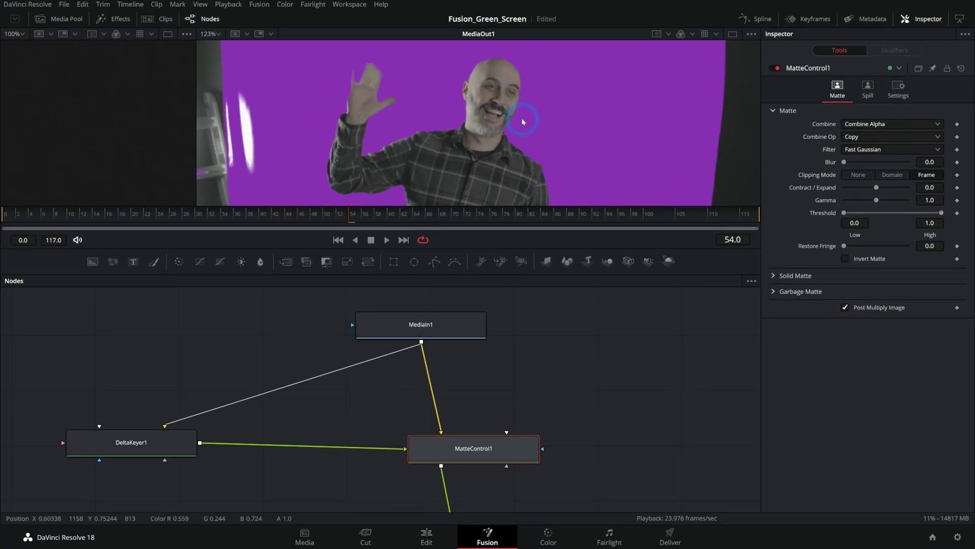
pyautogui.moveTo(523, 122); pyautogui.dragTo(519, 99)
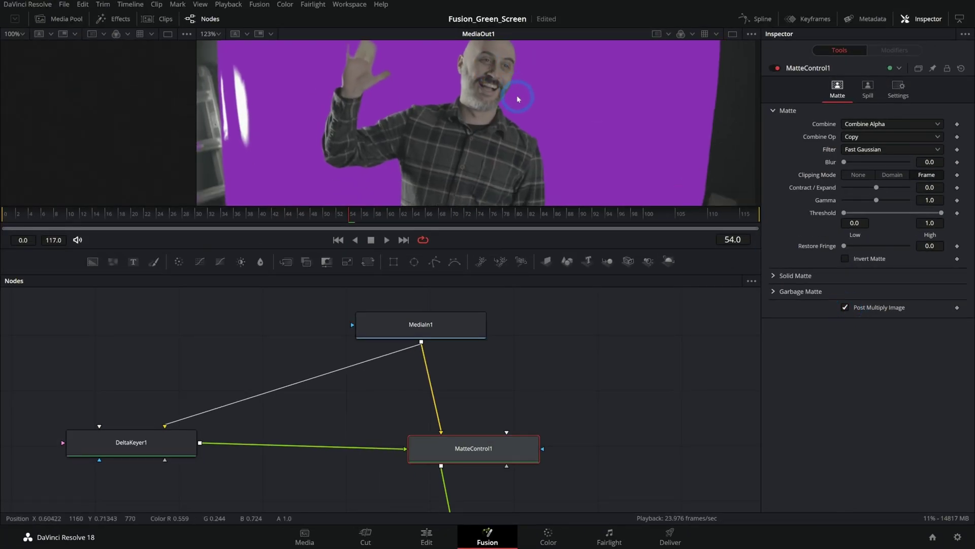
# - Enlarge the viewer area and rearrange the nodes so DeltaKeyer1 sits level with MatteControl1, with a wide gap between them
pyautogui.moveTo(164, 440); pyautogui.dragTo(173, 441)
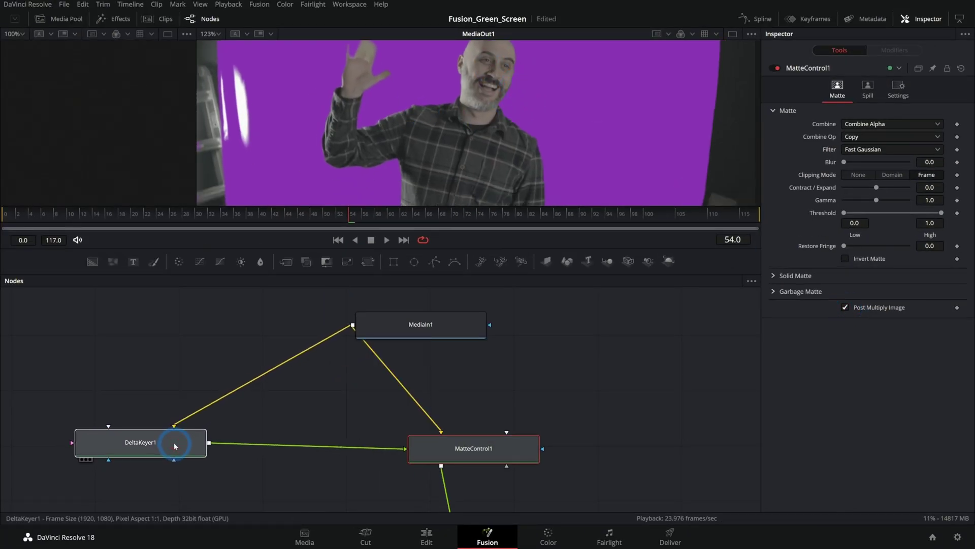
pyautogui.click(473, 442)
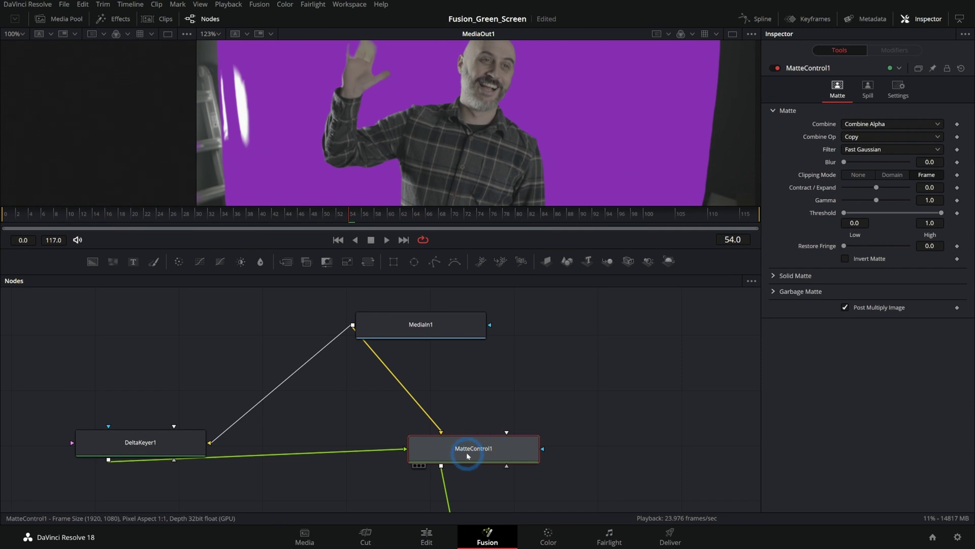
pyautogui.moveTo(508, 251); pyautogui.dragTo(513, 305)
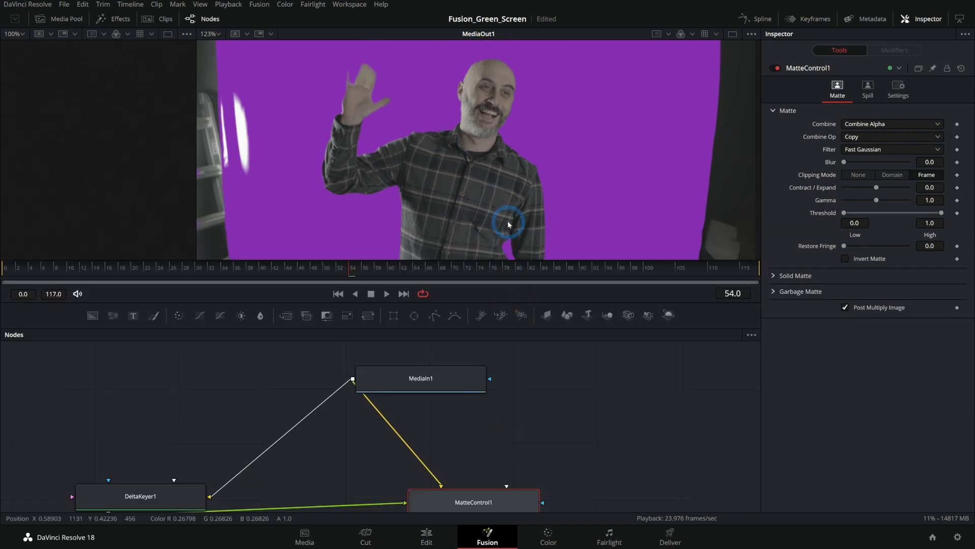
pyautogui.moveTo(185, 496); pyautogui.dragTo(182, 472)
pyautogui.click(342, 469)
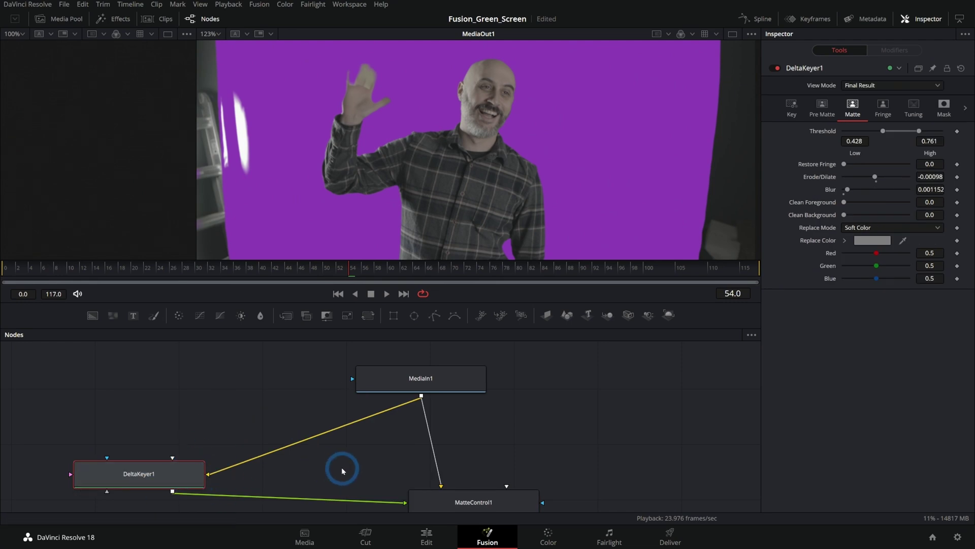
pyautogui.moveTo(502, 454); pyautogui.dragTo(512, 408)
pyautogui.moveTo(472, 467); pyautogui.dragTo(455, 467)
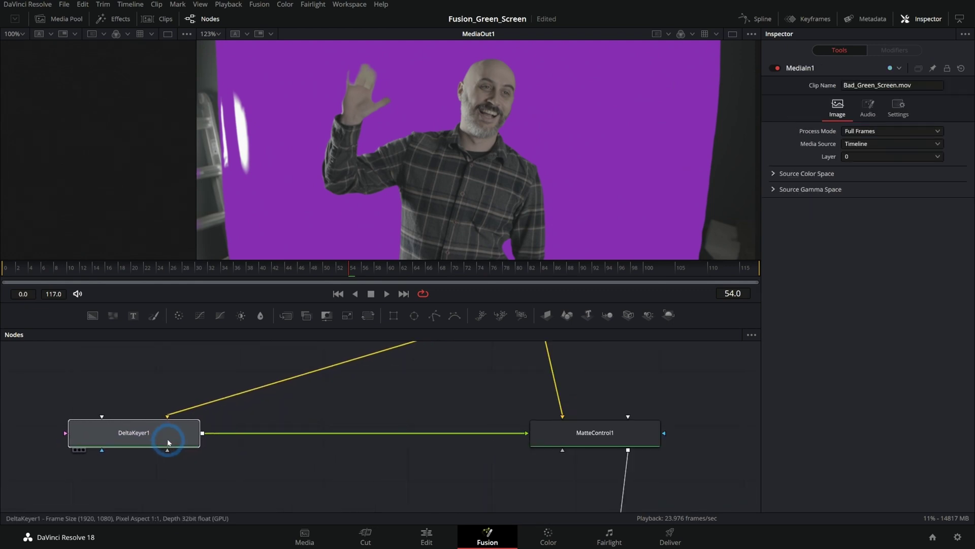
# - Rename the DeltaKeyer1 node as Main_Key_DK
pyautogui.click(151, 440)
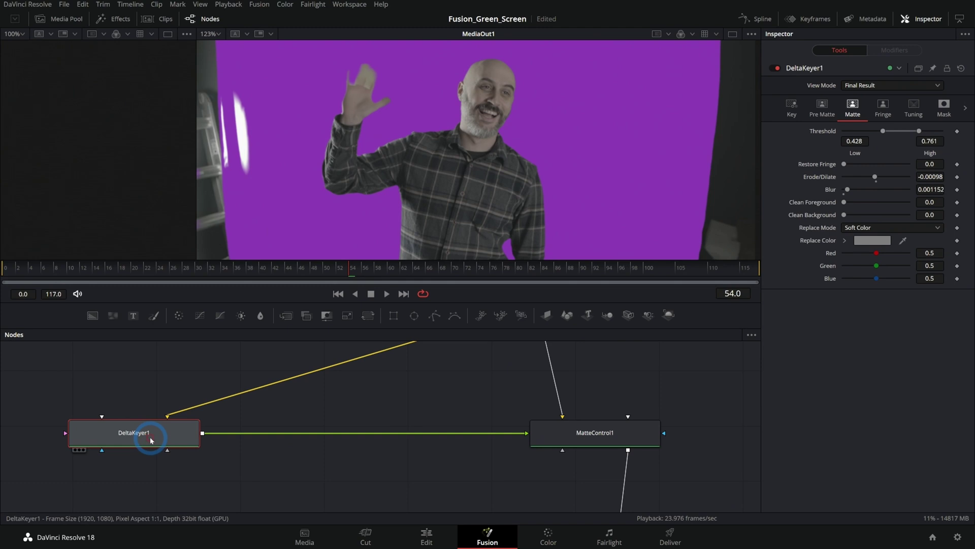
pyautogui.press('F2')
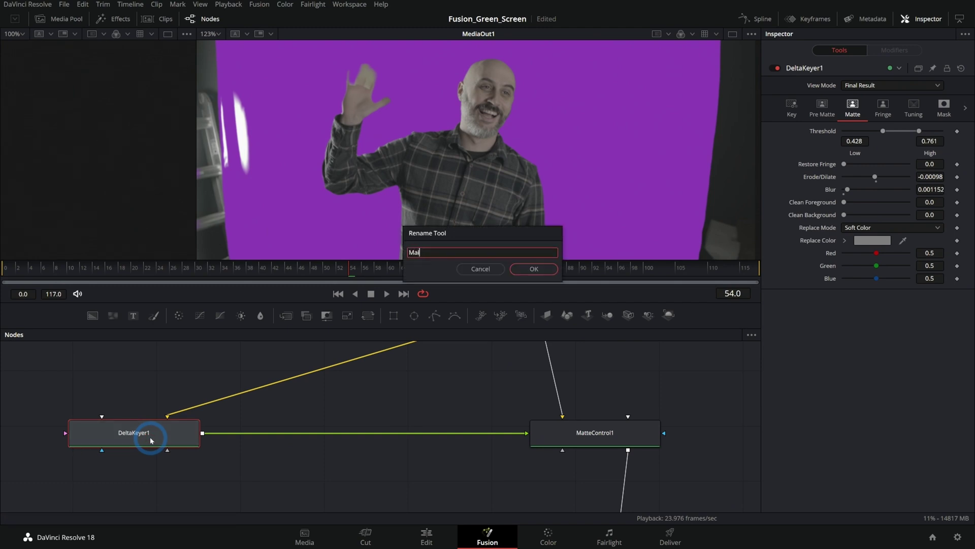
pyautogui.press('Return')
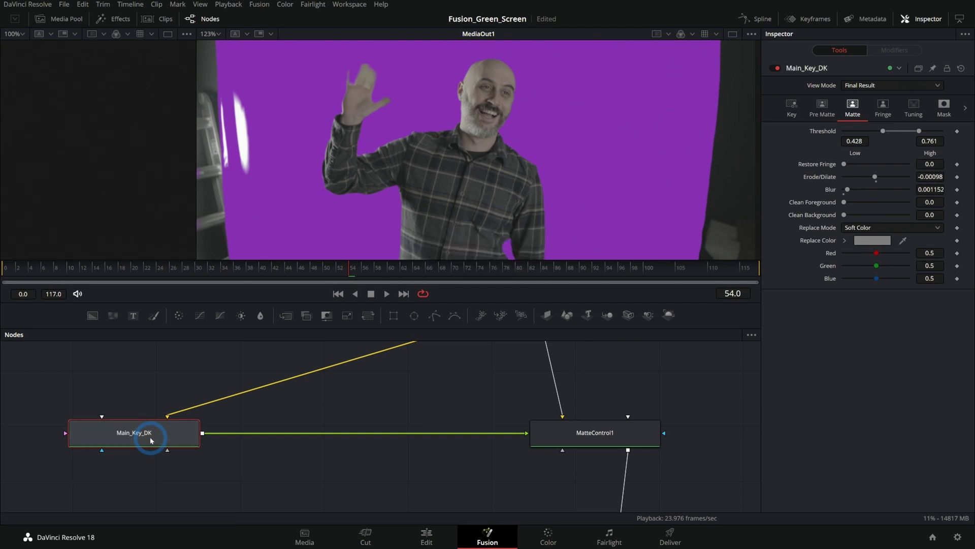
# - Paste a copy of the Main_Key_DK keyer into the empty node area and rename it as Hand_Key
pyautogui.click(229, 476)
pyautogui.click(404, 443)
pyautogui.hotkey('ctrl', 'v')
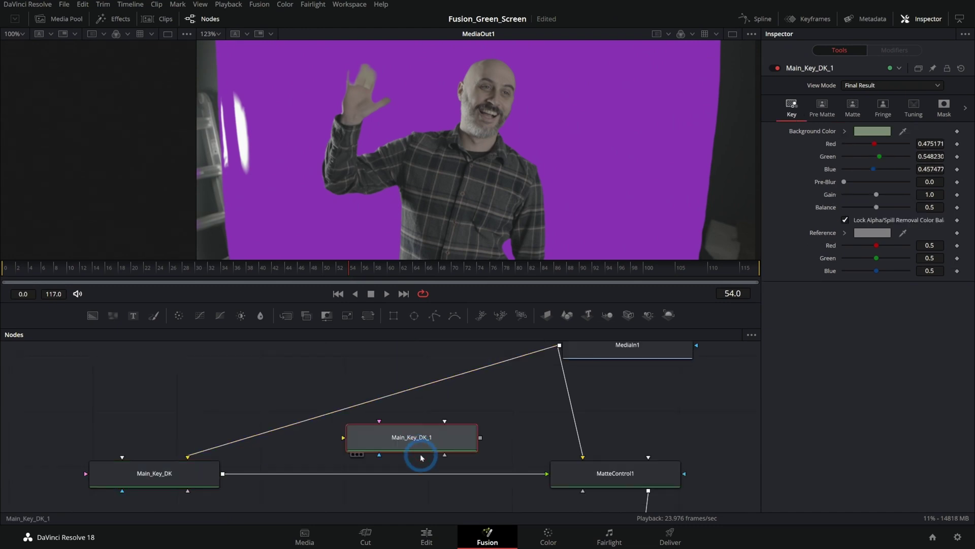
pyautogui.press('F2')
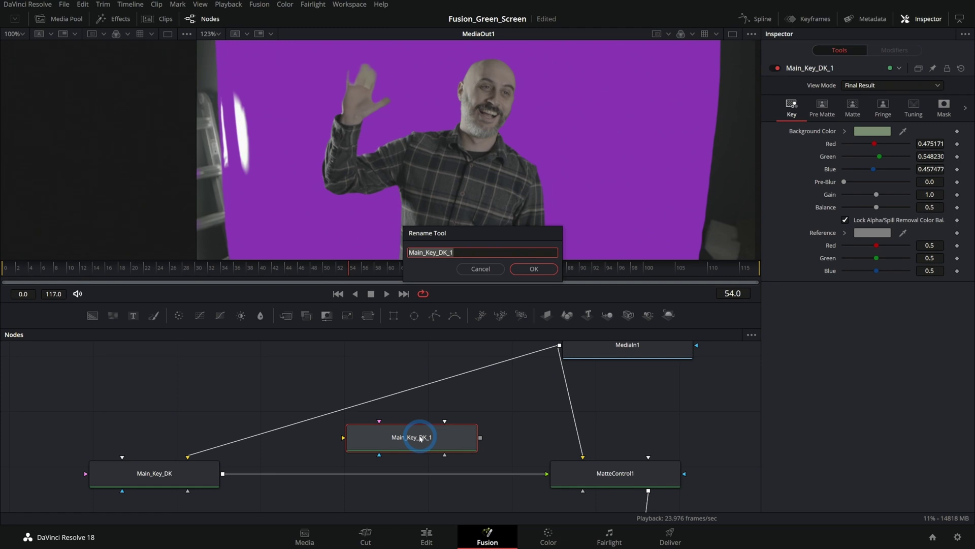
pyautogui.write('Hand_Key')
pyautogui.press('Return')
# - Connect MediaIn1 to Hand_Key, show Hand_Key in the viewer and reset all its settings to defaults
pyautogui.moveTo(530, 375); pyautogui.dragTo(248, 397)
pyautogui.press('1')
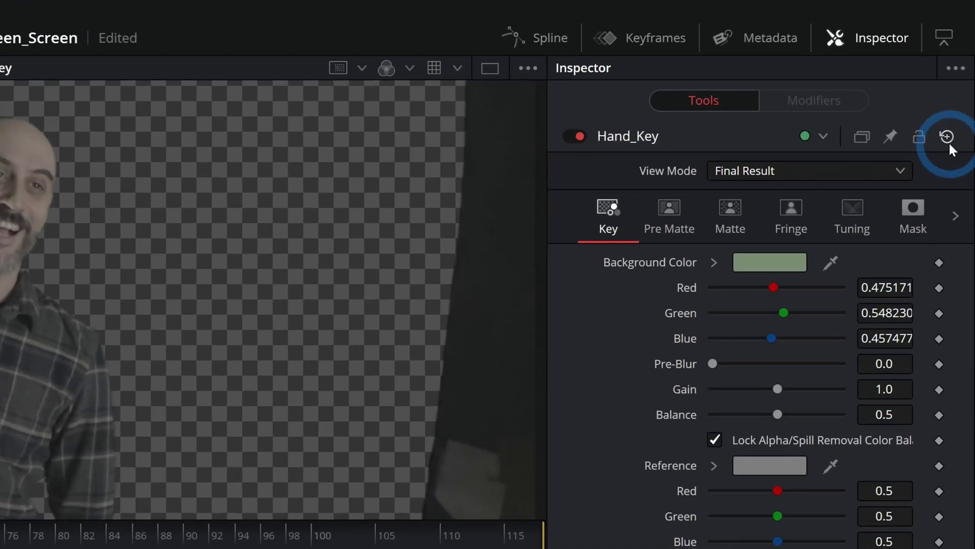
pyautogui.click(962, 70)
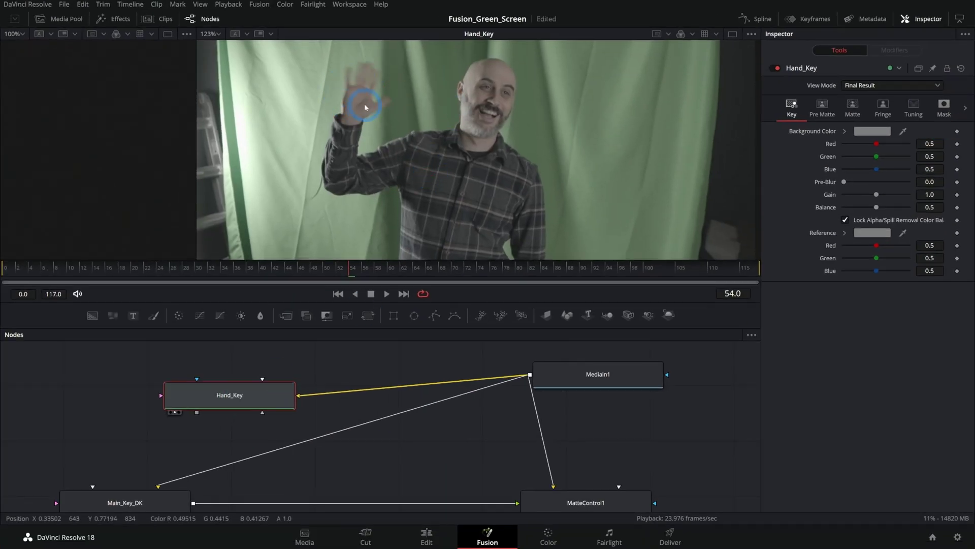
# - Sample the green right beside the waving hand as Hand_Key's Background Color
pyautogui.scroll(2, 377, 135)
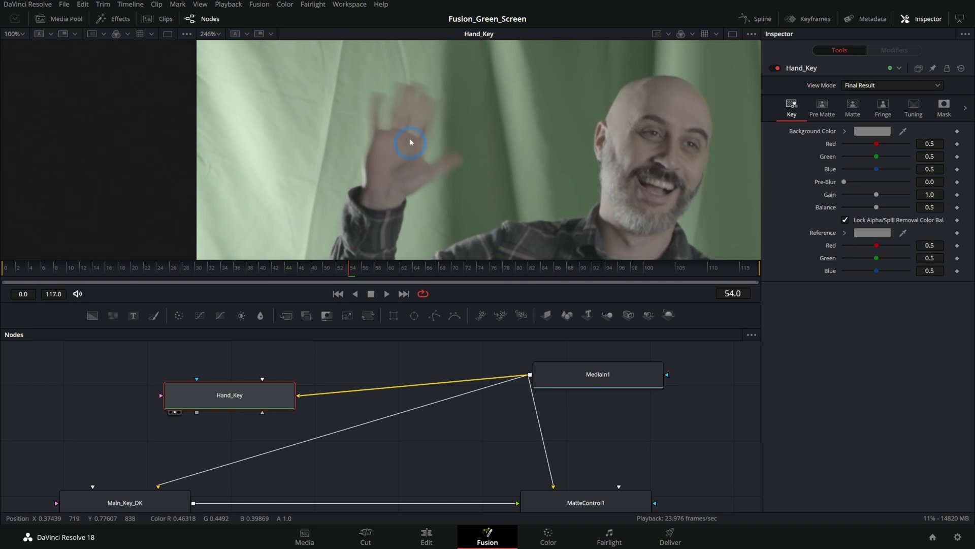
pyautogui.moveTo(904, 134); pyautogui.dragTo(429, 142)
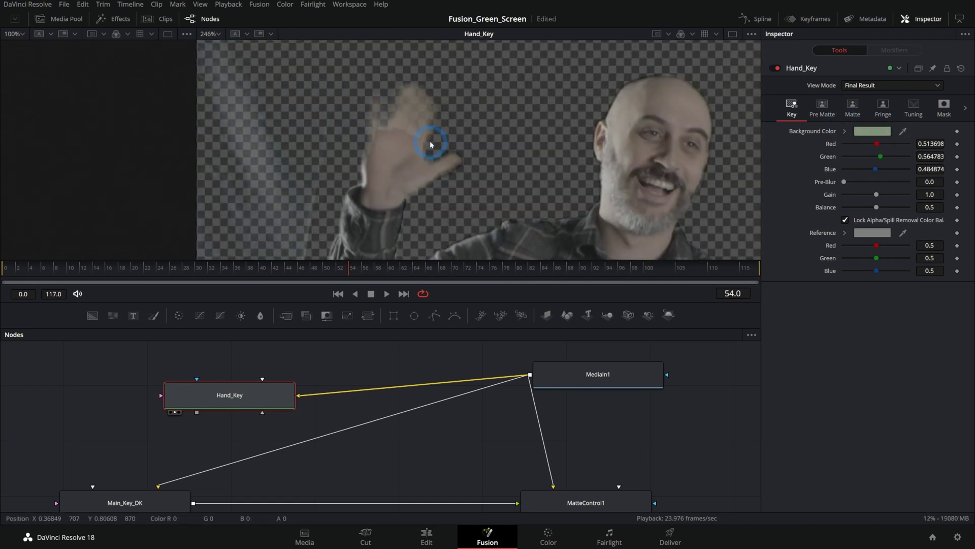
pyautogui.scroll(2, 458, 134)
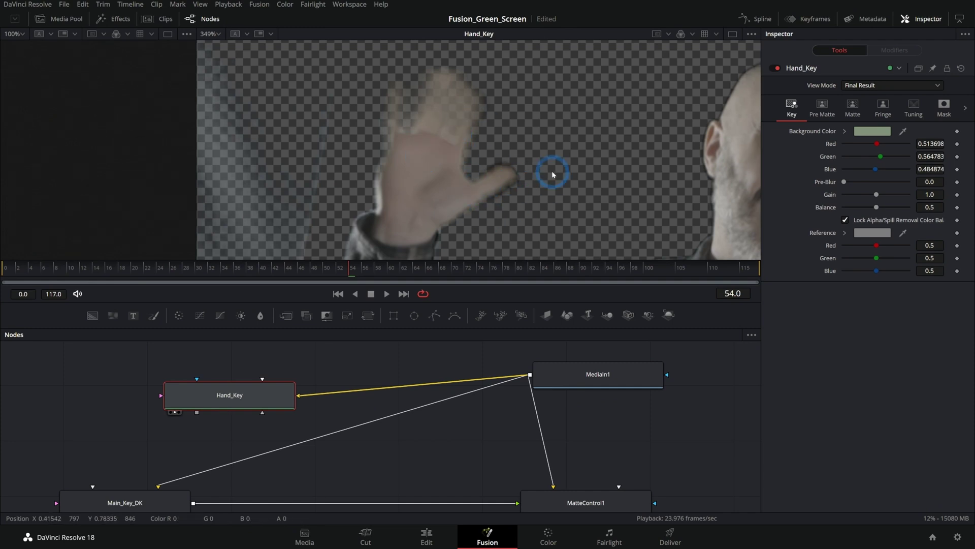
# - View Hand_Key's alpha channel and set its matte Threshold to 0.1 low and 0.989 high
pyautogui.press('a')
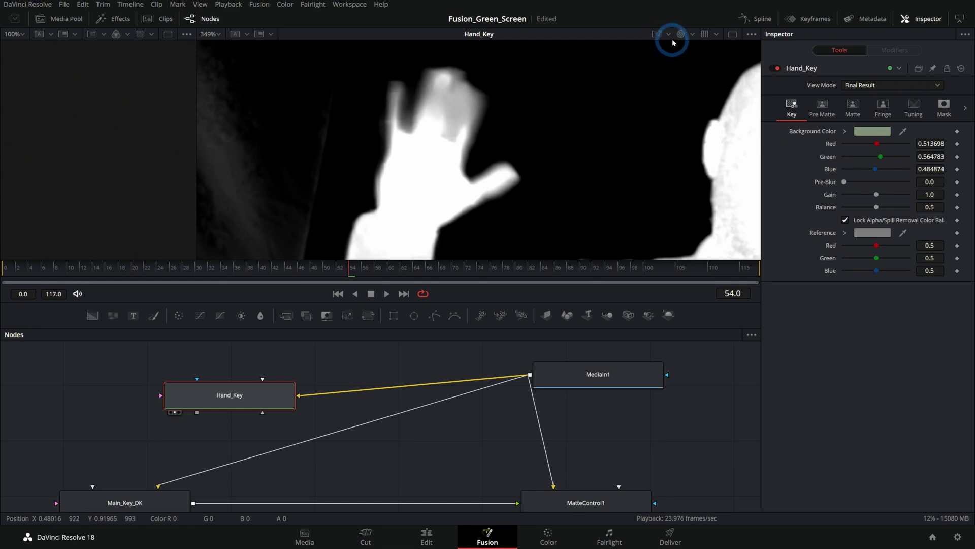
pyautogui.click(853, 107)
pyautogui.moveTo(845, 131); pyautogui.dragTo(855, 136)
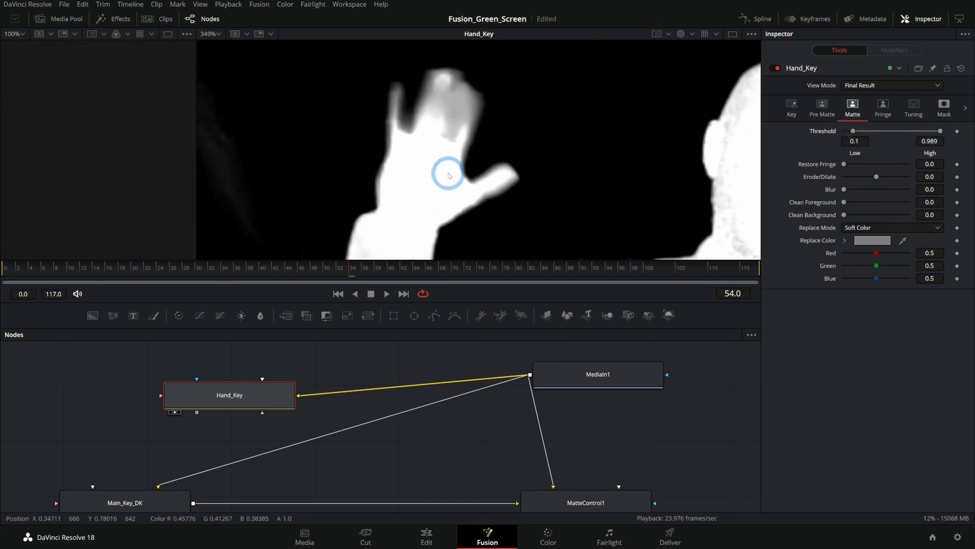
# - Examine Hand_Key's alpha matte around the hand, body, neck and face for gray areas and edge quality
pyautogui.moveTo(711, 249); pyautogui.dragTo(442, 107)
pyautogui.moveTo(485, 201); pyautogui.dragTo(429, 111)
pyautogui.moveTo(449, 178); pyautogui.dragTo(516, 215)
pyautogui.scroll(-2, 492, 132)
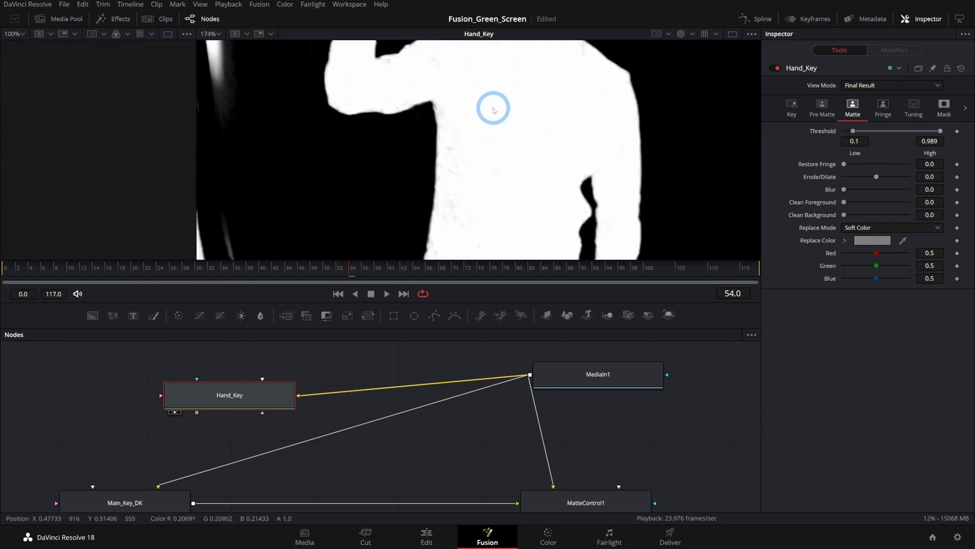
pyautogui.moveTo(492, 112); pyautogui.dragTo(503, 219)
pyautogui.scroll(2, 467, 174)
pyautogui.moveTo(591, 113); pyautogui.dragTo(582, 218)
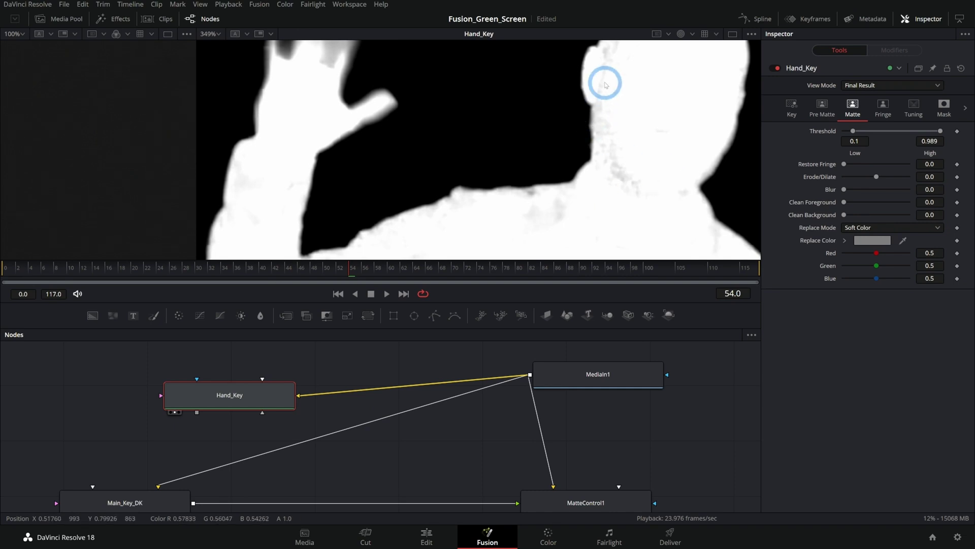
pyautogui.moveTo(594, 137); pyautogui.dragTo(607, 195)
pyautogui.scroll(1, 613, 187)
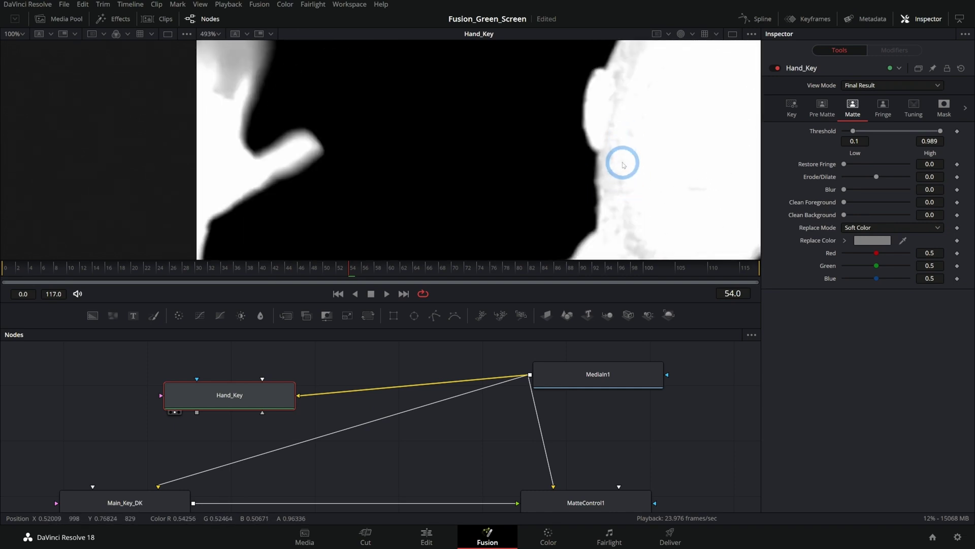
# - Preview the keyed hand in colour across frames 54 to 56 and set Hand_Key's matte Threshold to 0.083 low and 0.922 high
pyautogui.press('c')
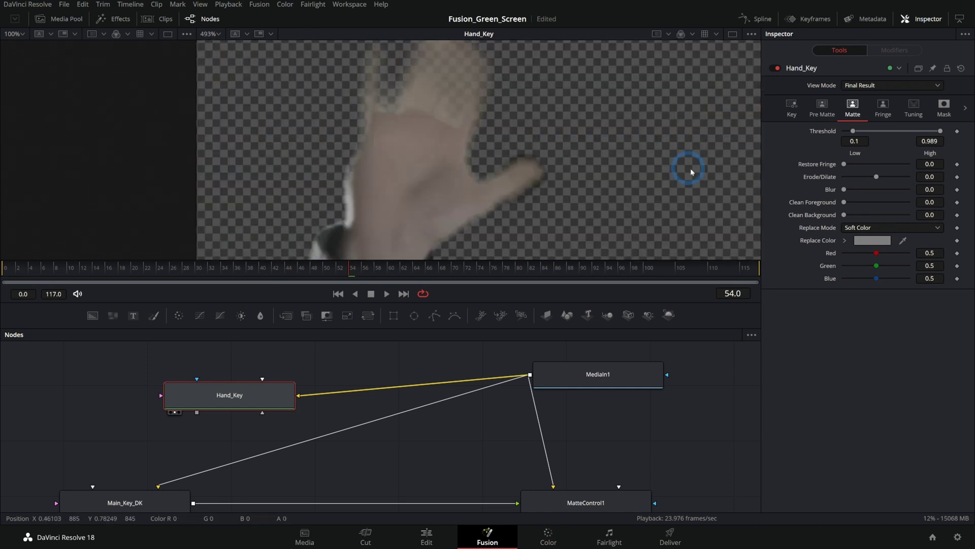
pyautogui.scroll(-2, 691, 169)
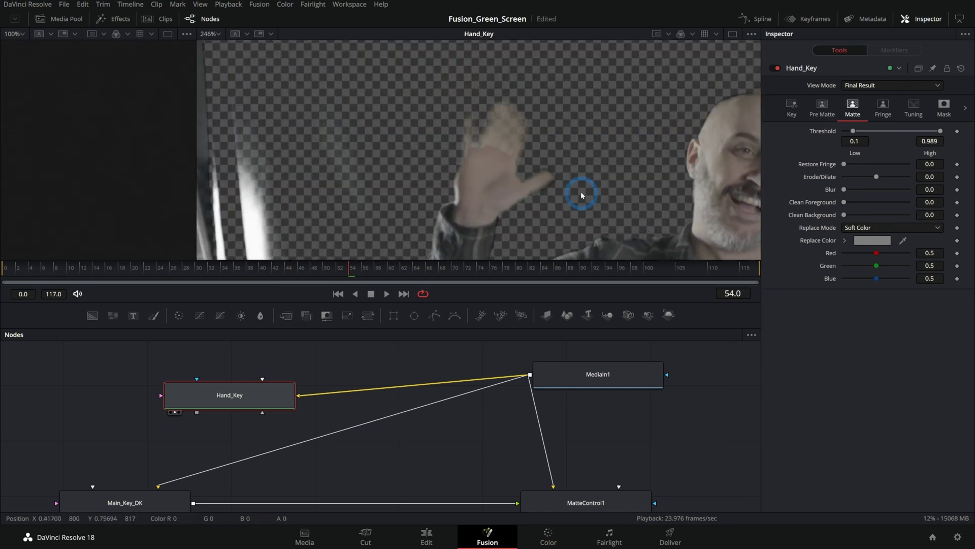
pyautogui.scroll(1, 538, 175)
pyautogui.press('Right')
pyautogui.press('Right')
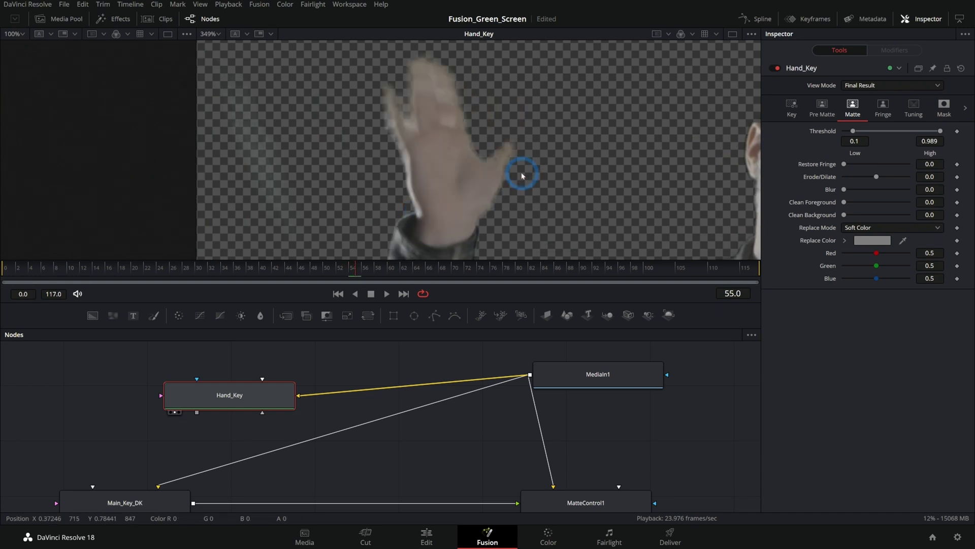
pyautogui.moveTo(876, 176); pyautogui.dragTo(874, 178)
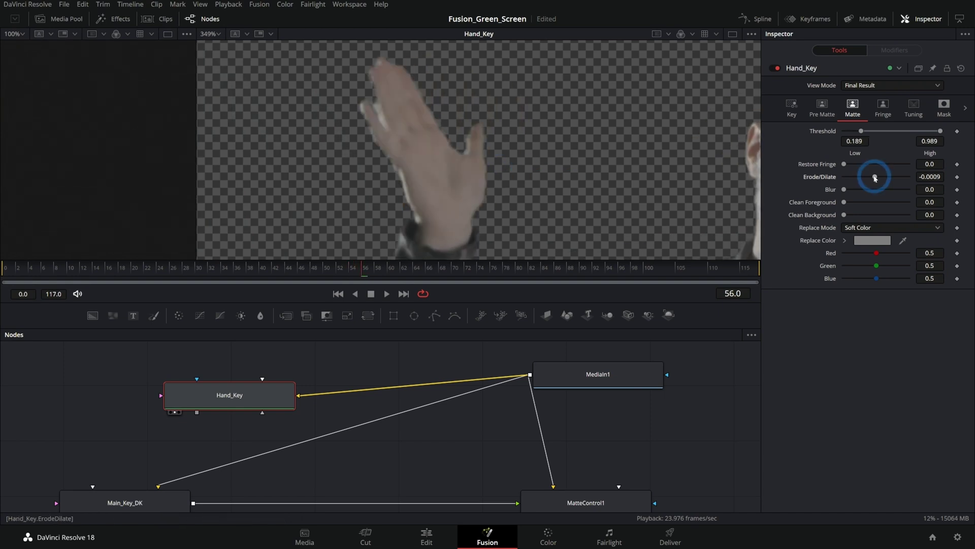
pyautogui.moveTo(374, 270); pyautogui.dragTo(357, 270)
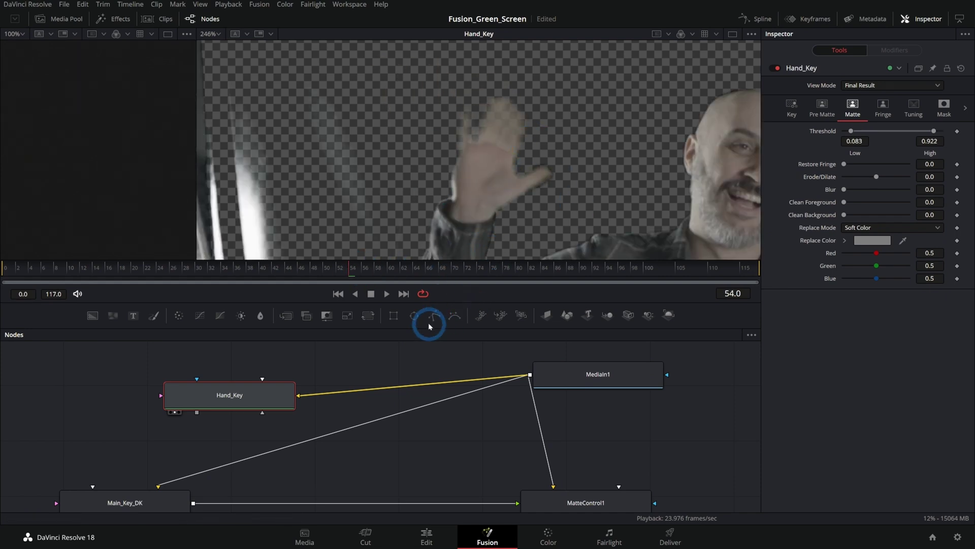
# - Inspect the keyed hand and face closely, and compare the alpha mattes of Main_Key_DK and Hand_Key around the fingers
pyautogui.moveTo(427, 327); pyautogui.dragTo(415, 305)
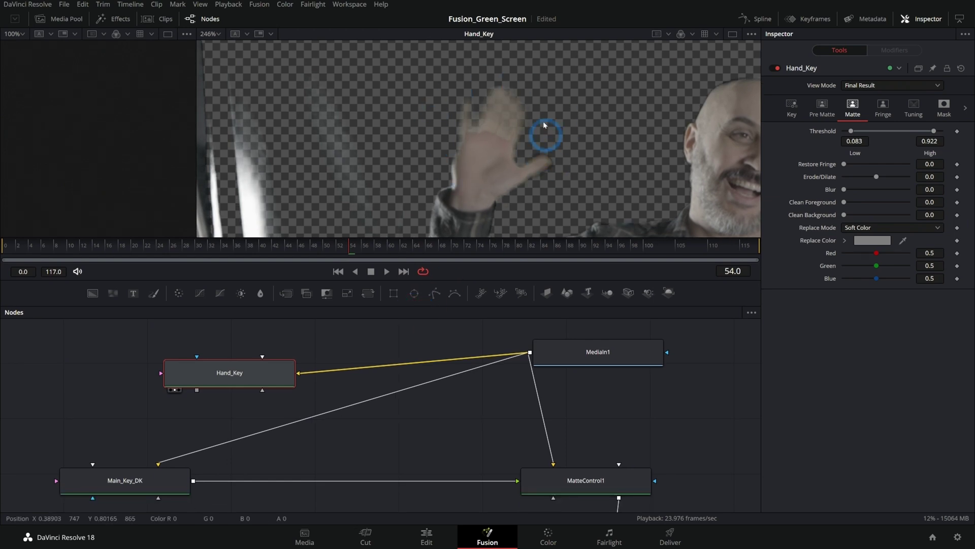
pyautogui.moveTo(633, 200); pyautogui.dragTo(492, 169)
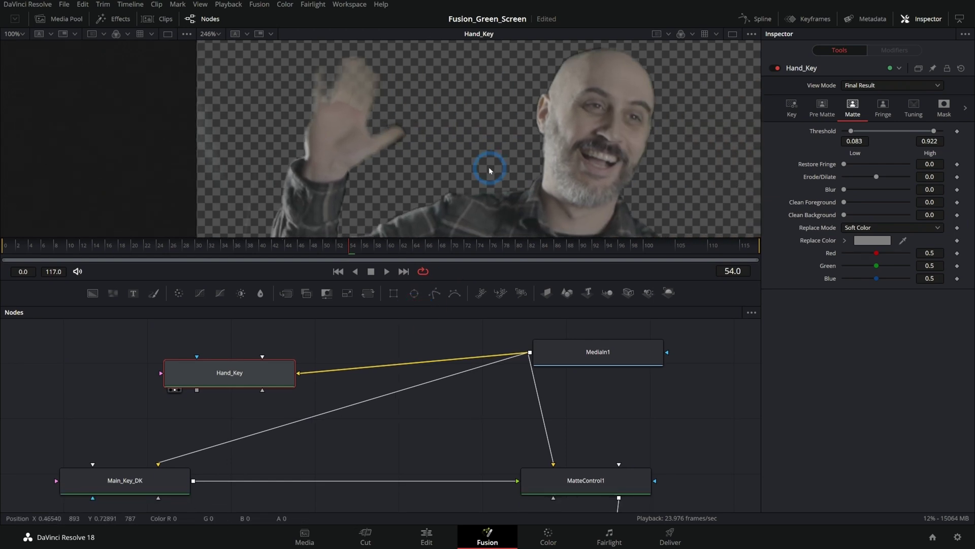
pyautogui.moveTo(630, 200); pyautogui.dragTo(540, 138)
pyautogui.scroll(-4, 546, 158)
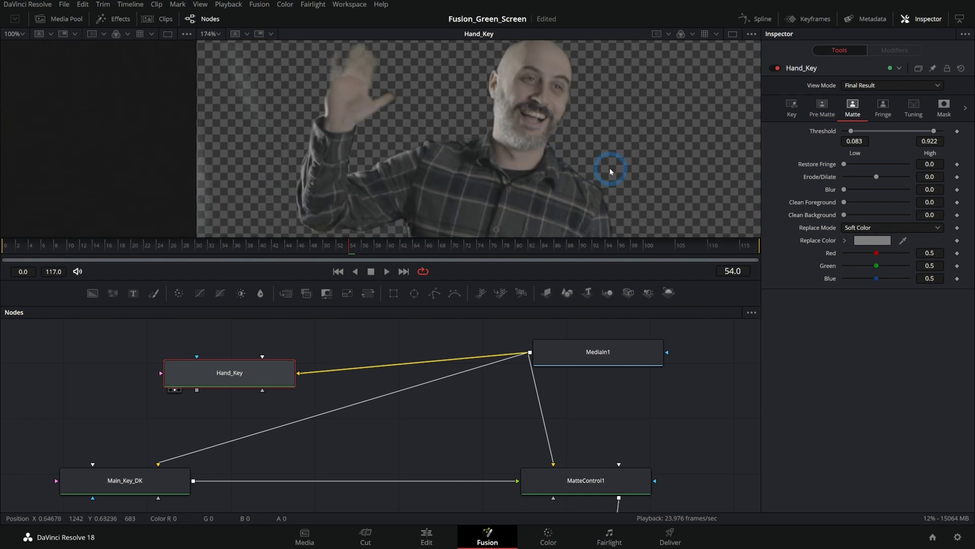
pyautogui.scroll(4, 526, 142)
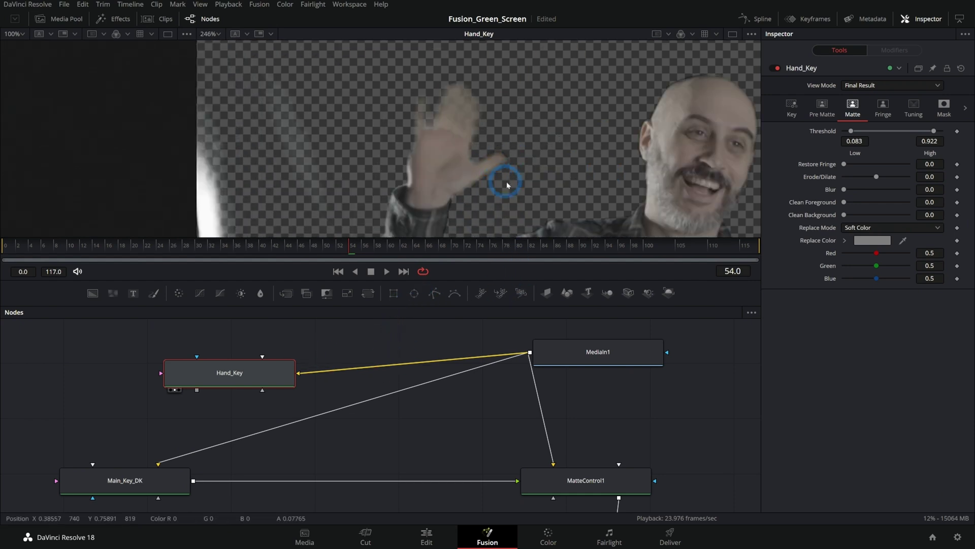
pyautogui.press('a')
pyautogui.moveTo(168, 475); pyautogui.dragTo(529, 111)
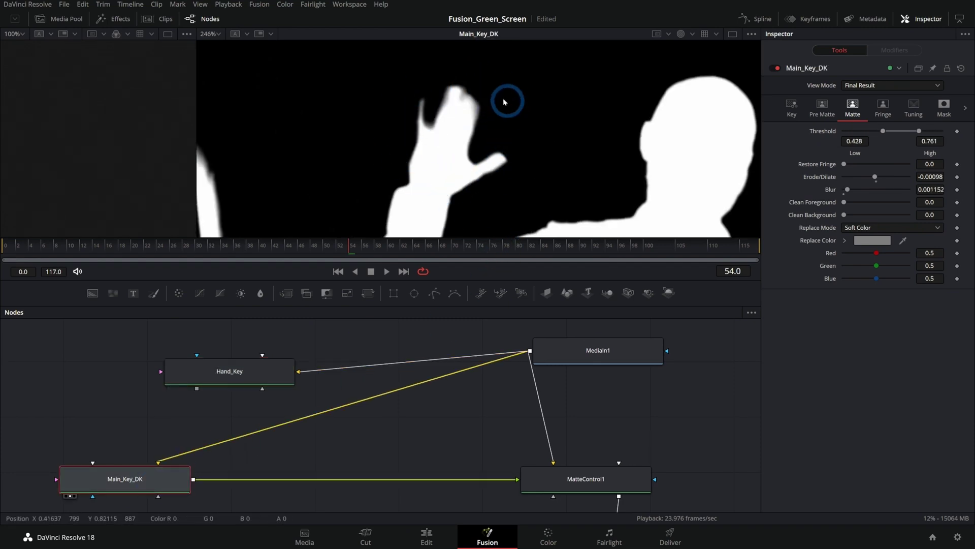
pyautogui.click(269, 376)
pyautogui.press('2')
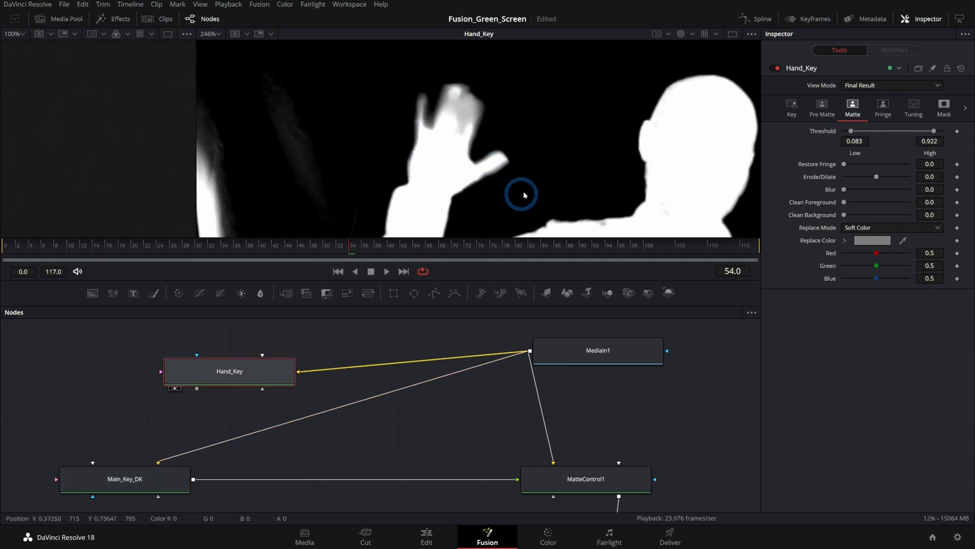
pyautogui.hotkey('ctrl', 'f')
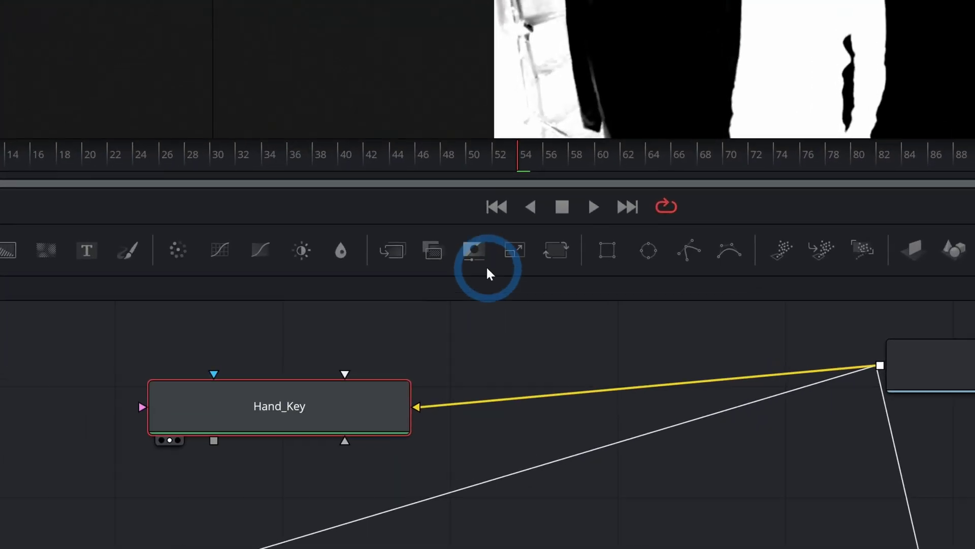
# - Insert a second Matte Control node between Main_Key_DK and MatteControl1
pyautogui.moveTo(329, 295); pyautogui.dragTo(372, 476)
pyautogui.moveTo(488, 405)
pyautogui.mouseDown()
pyautogui.moveTo(491, 362)
pyautogui.moveTo(490, 409)
pyautogui.mouseUp()
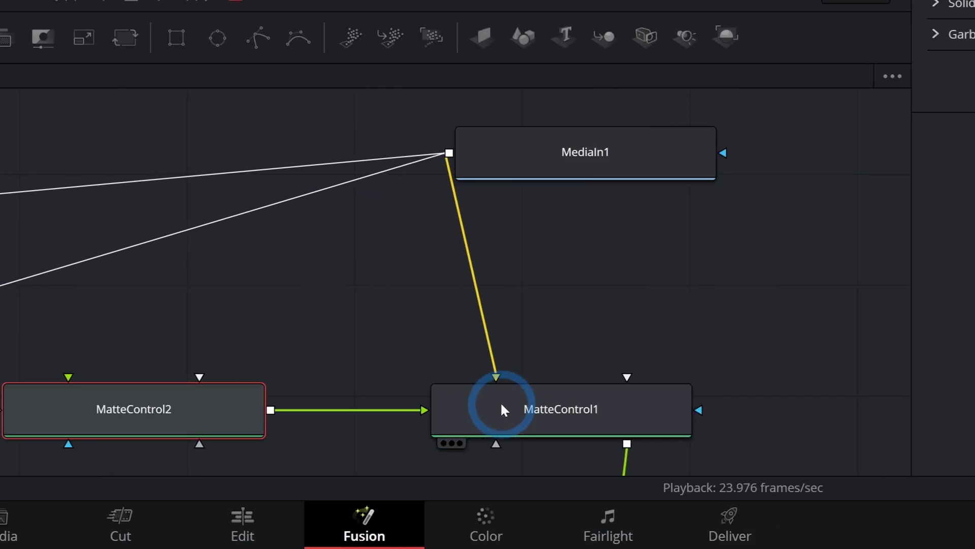
# - Rename MatteControl1 as Apply_Key_MC and MatteControl2 as Combine_Key_MC
pyautogui.click(502, 410)
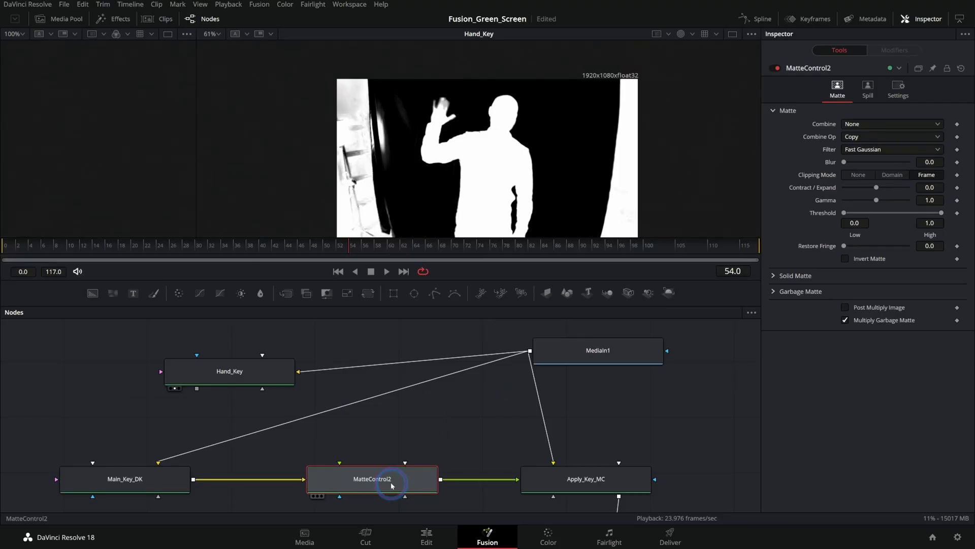
pyautogui.press('F2')
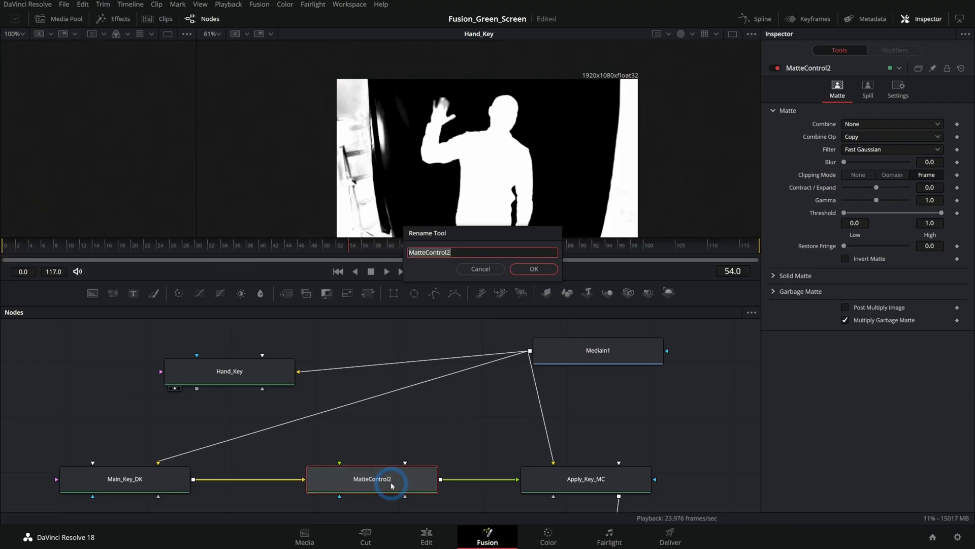
pyautogui.write('Combine_Key_MC')
pyautogui.press('Return')
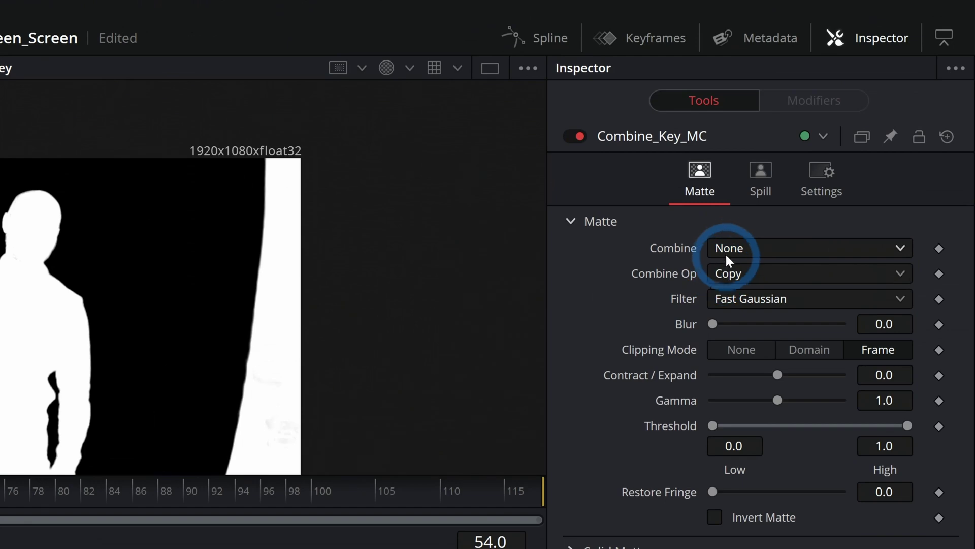
# - Set Combine_Key_MC to Combine Alpha with Post Multiply Image enabled, and connect Hand_Key's output to its foreground input
pyautogui.click(852, 127)
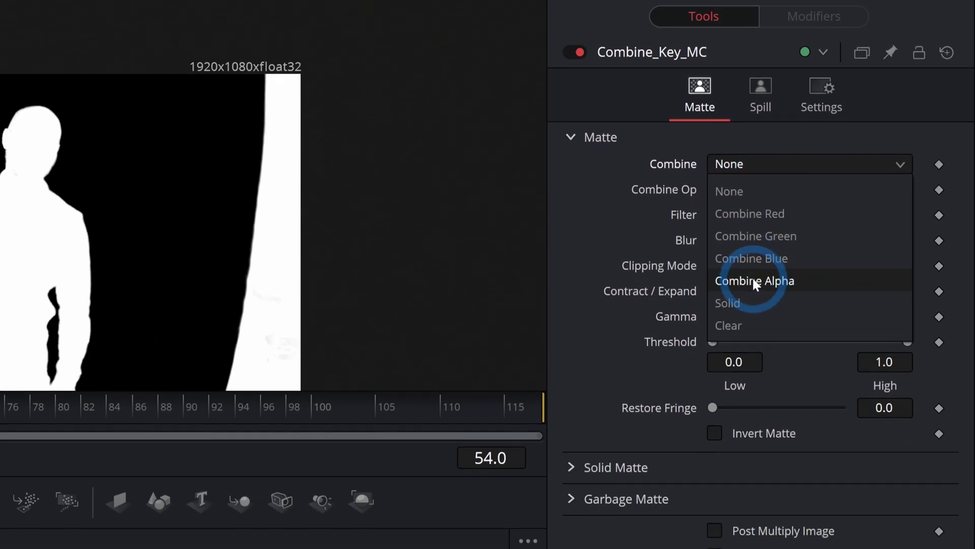
pyautogui.click(755, 364)
pyautogui.click(715, 464)
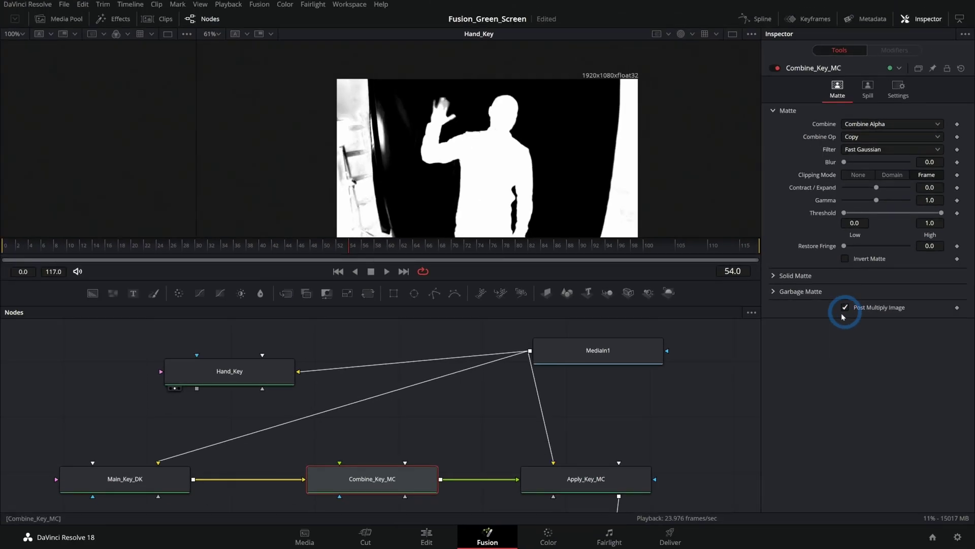
pyautogui.moveTo(196, 389); pyautogui.dragTo(376, 478)
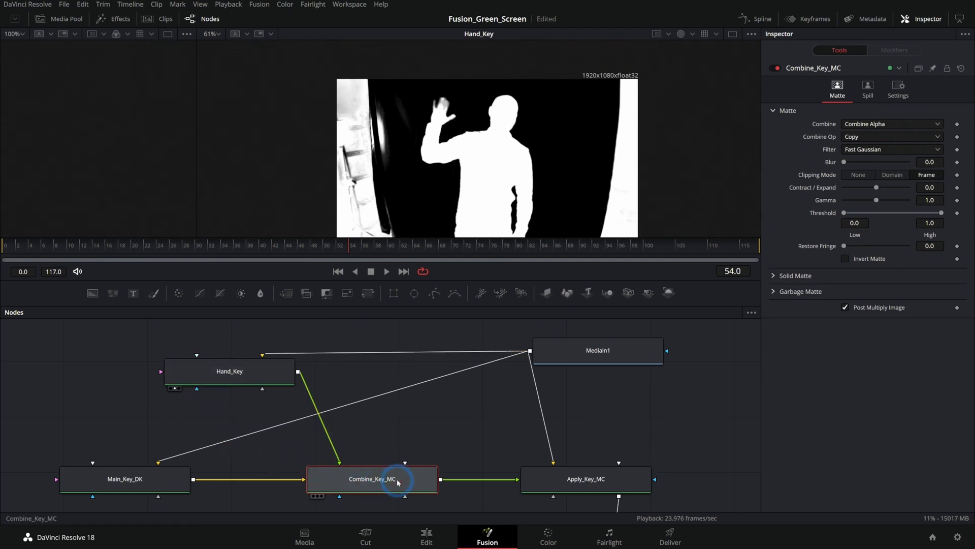
# - View Combine_Key_MC's alpha matte with the node disabled and enabled, comparing what Main_Key_DK and Hand_Key contribute
pyautogui.press('2')
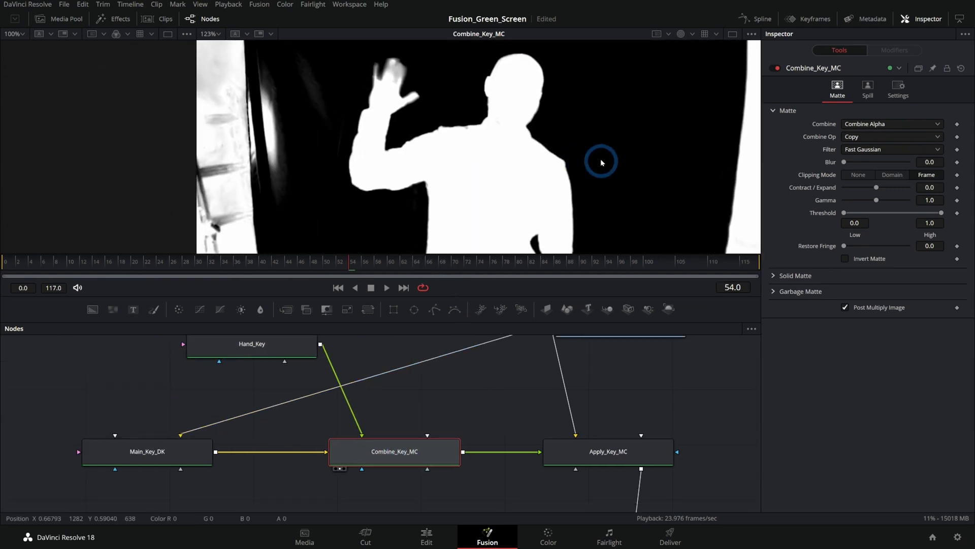
pyautogui.click(778, 68)
pyautogui.click(778, 68)
pyautogui.click(778, 69)
pyautogui.click(778, 68)
pyautogui.click(777, 69)
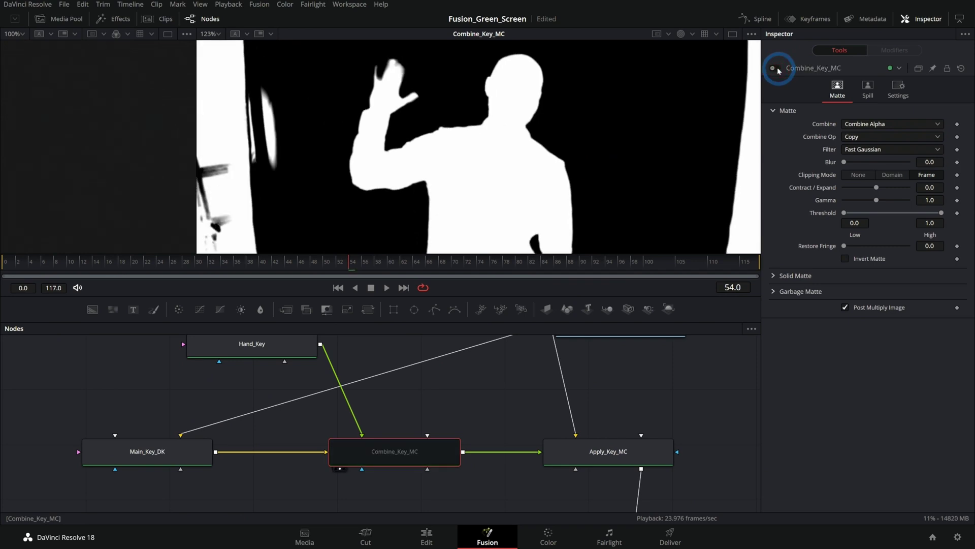
pyautogui.click(158, 451)
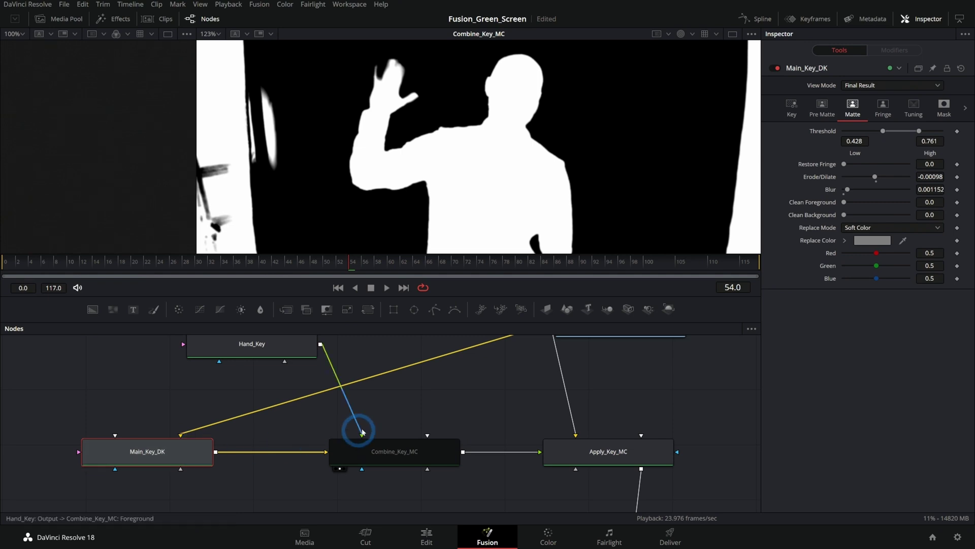
pyautogui.click(294, 352)
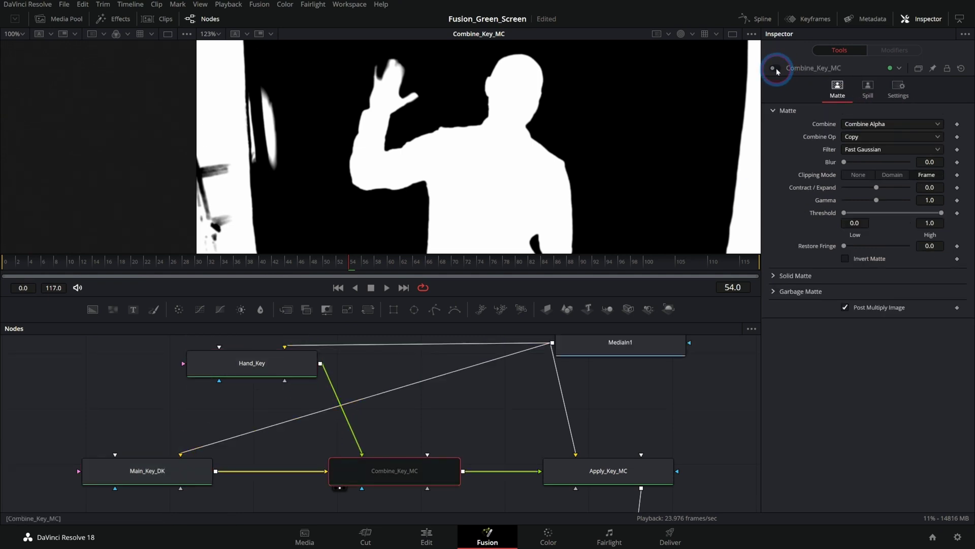
pyautogui.click(776, 69)
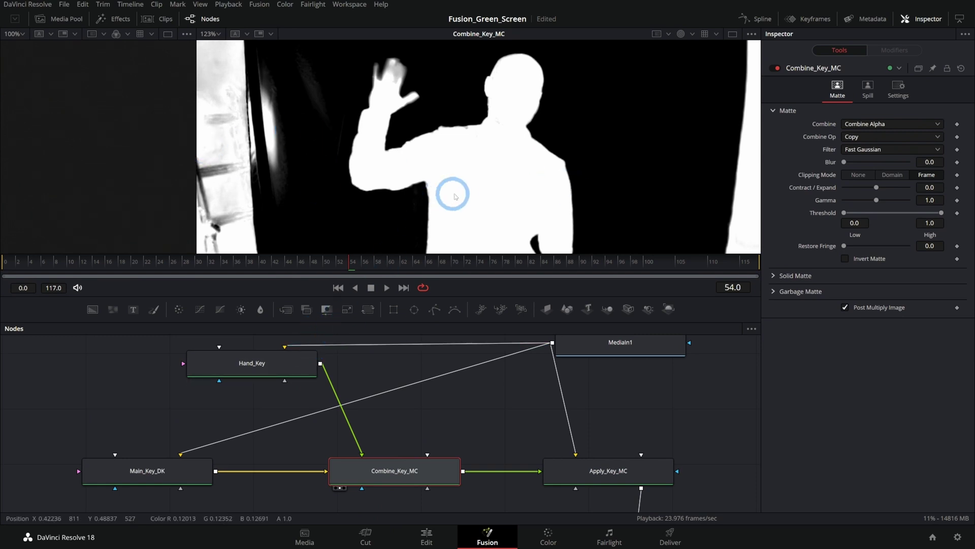
pyautogui.click(171, 469)
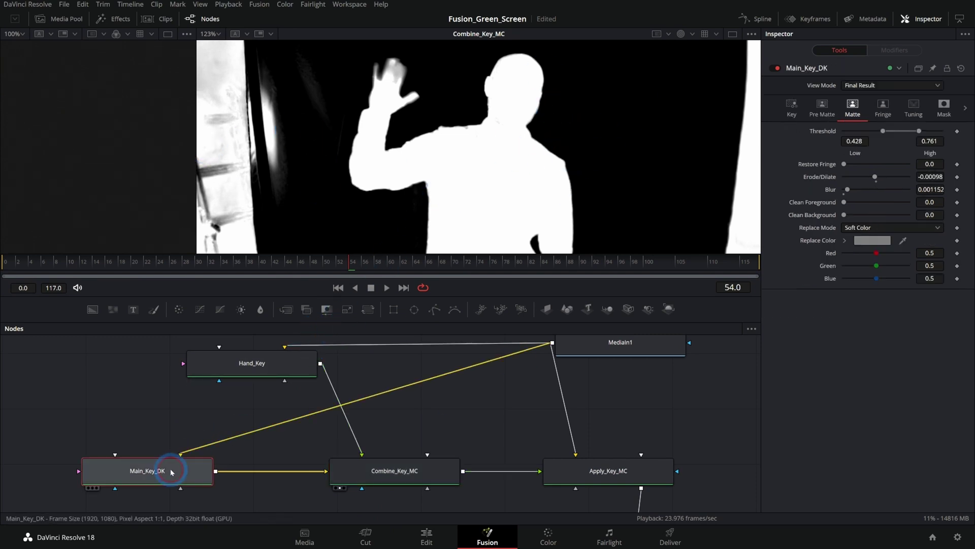
pyautogui.click(308, 361)
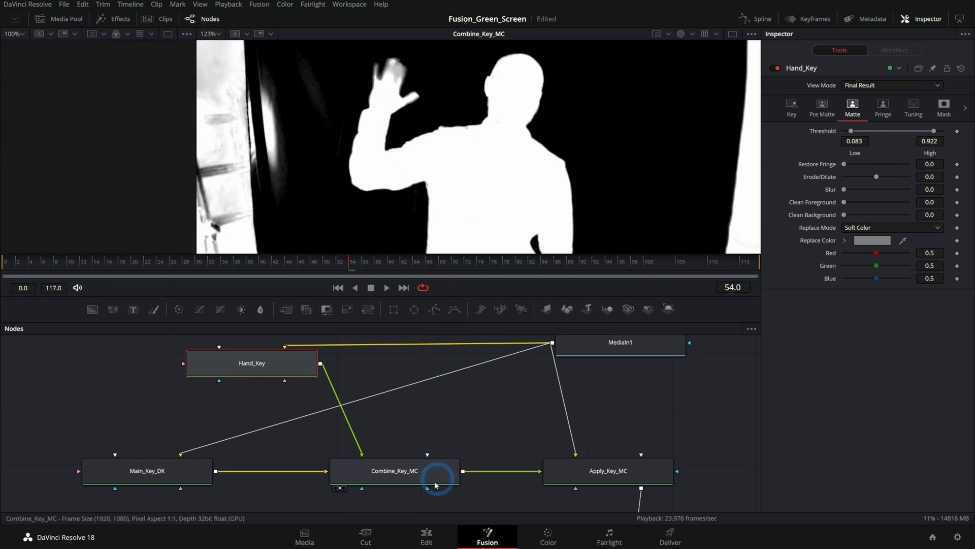
# - Add an ellipse as Combine_Key_MC's effect mask, about 0.217 wide and high, centred near 0.364, 0.910 over the waving hand
pyautogui.scroll(-3, 447, 432)
pyautogui.moveTo(414, 309); pyautogui.dragTo(360, 430)
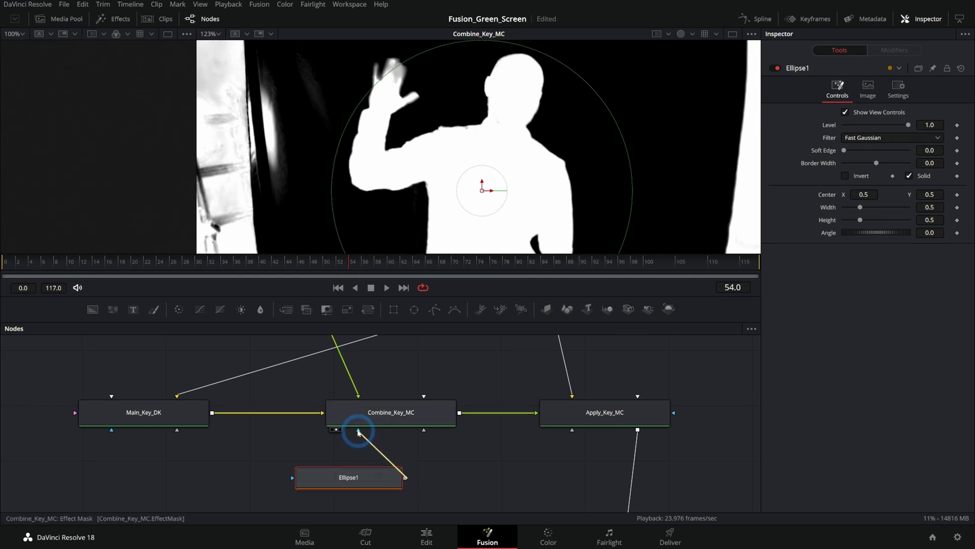
pyautogui.moveTo(617, 119); pyautogui.dragTo(553, 153)
pyautogui.moveTo(482, 191); pyautogui.dragTo(524, 86)
pyautogui.scroll(2, 523, 86)
pyautogui.moveTo(566, 170); pyautogui.dragTo(463, 155)
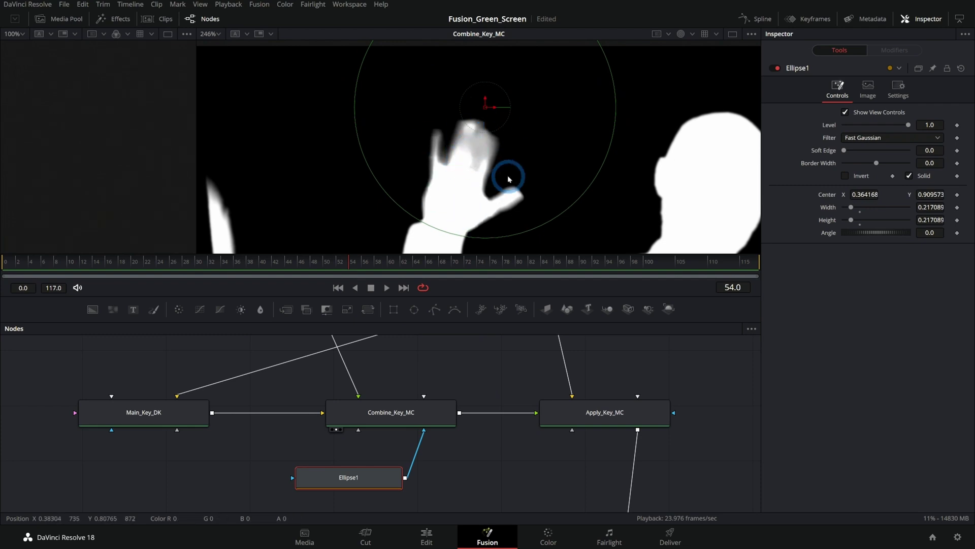
pyautogui.scroll(-3, 509, 174)
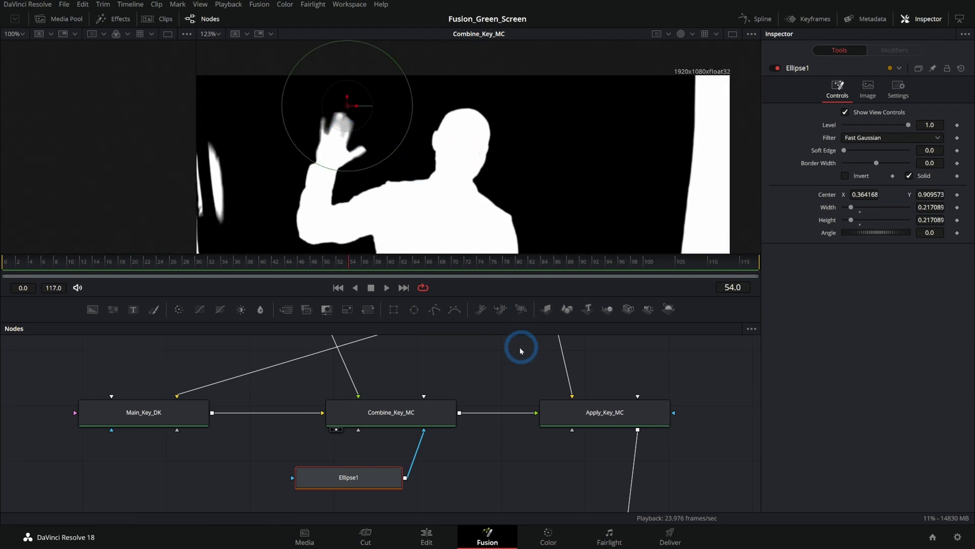
# - Tidy the node tree: group Hand_Key and Ellipse1 around Combine_Key_MC beside Main_Key_DK, and route the MediaIn1 link through a router
pyautogui.click(593, 408)
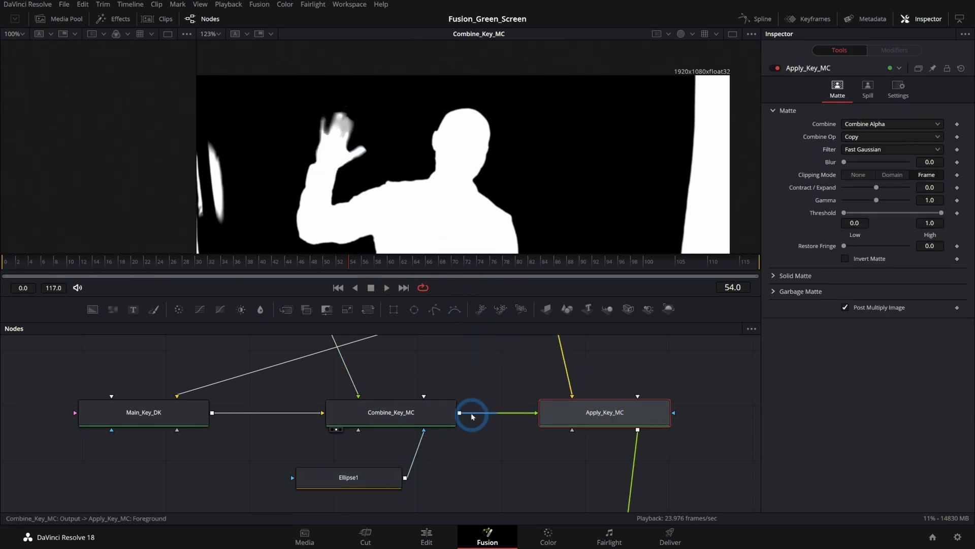
pyautogui.scroll(-2, 468, 409)
pyautogui.moveTo(348, 414); pyautogui.dragTo(193, 415)
pyautogui.moveTo(413, 361); pyautogui.dragTo(484, 386)
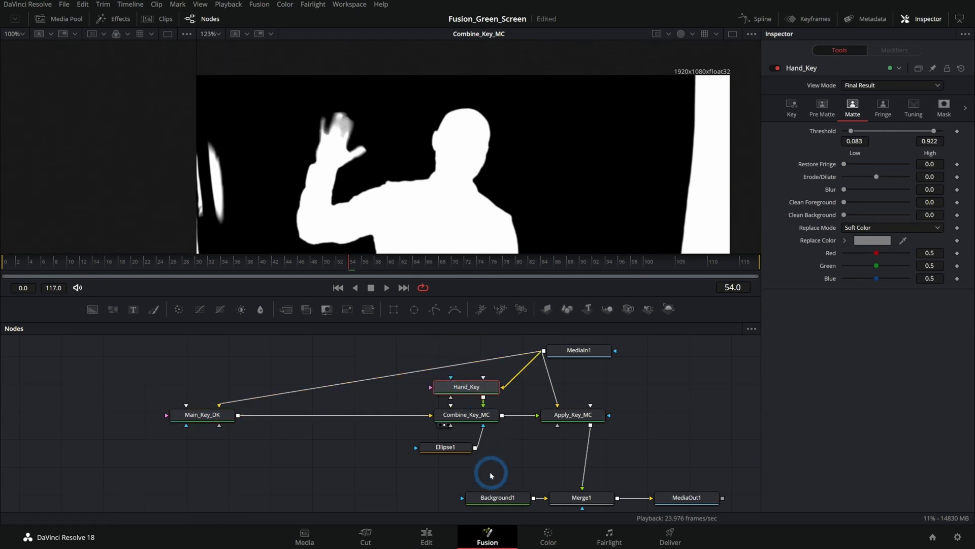
pyautogui.moveTo(454, 448); pyautogui.dragTo(216, 345)
pyautogui.keyDown('alt'); pyautogui.click(414, 373); pyautogui.keyUp('alt')
pyautogui.moveTo(477, 420); pyautogui.dragTo(318, 420)
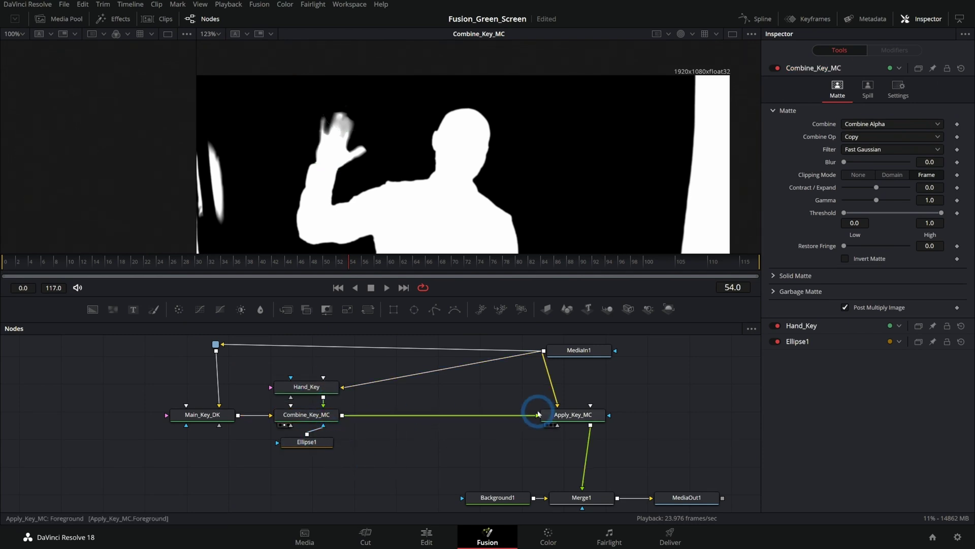
# - Check Combine_Key_MC's matte and view the original MediaIn1 footage around the waving hand and face at frame 54
pyautogui.moveTo(320, 184); pyautogui.dragTo(325, 147)
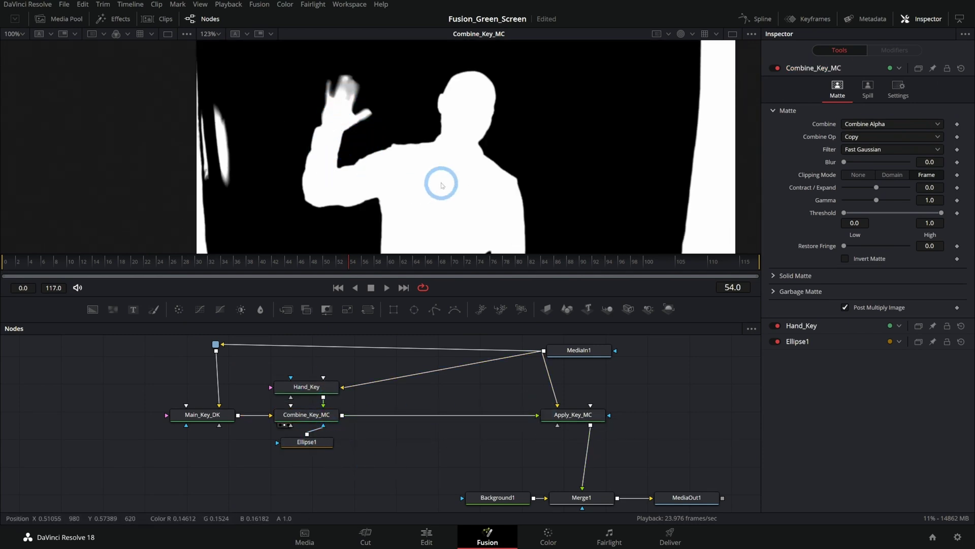
pyautogui.click(575, 416)
pyautogui.moveTo(583, 356); pyautogui.dragTo(557, 120)
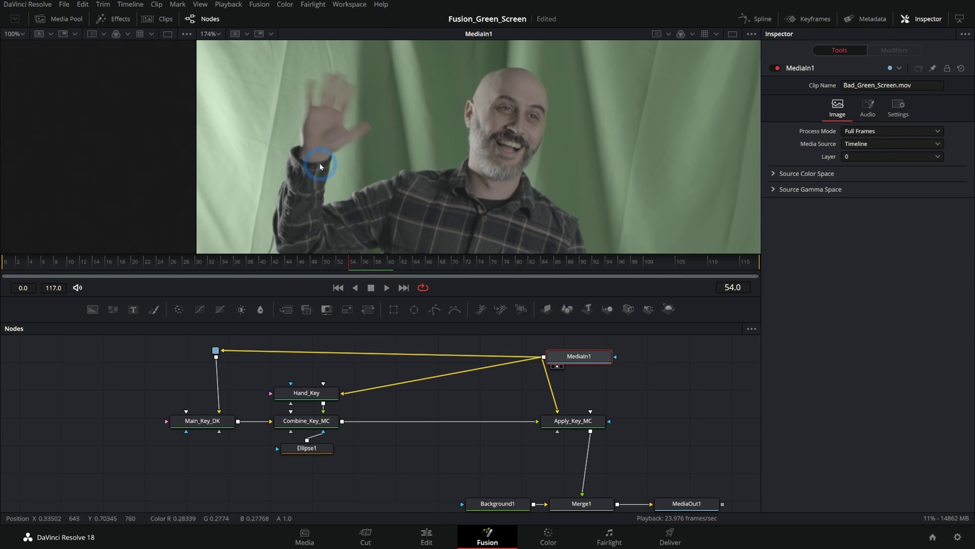
pyautogui.moveTo(377, 453); pyautogui.dragTo(276, 383)
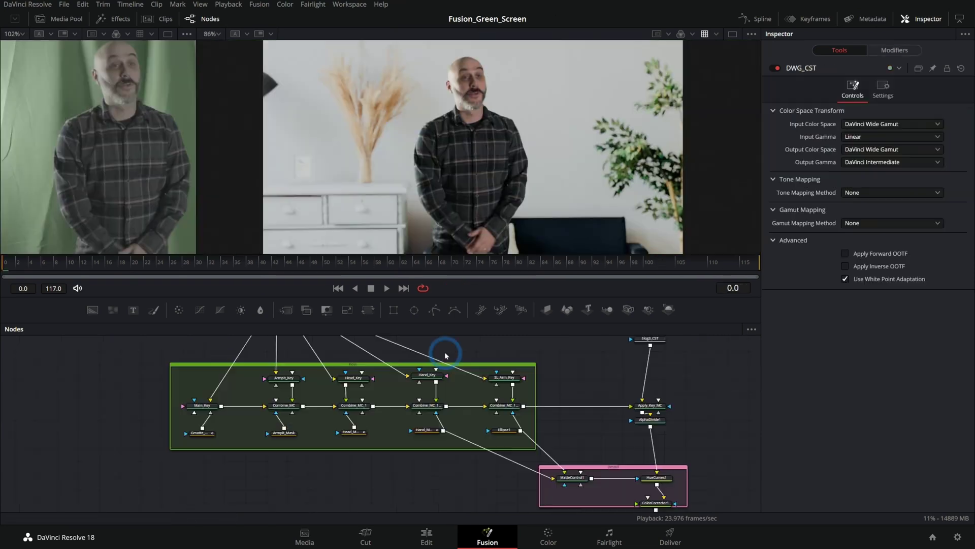
# - In the finished composite's key group, examine the mattes of Main_Key and Combine_MC, and Armpit_Key's matte at frame 47
pyautogui.moveTo(442, 349); pyautogui.dragTo(442, 407)
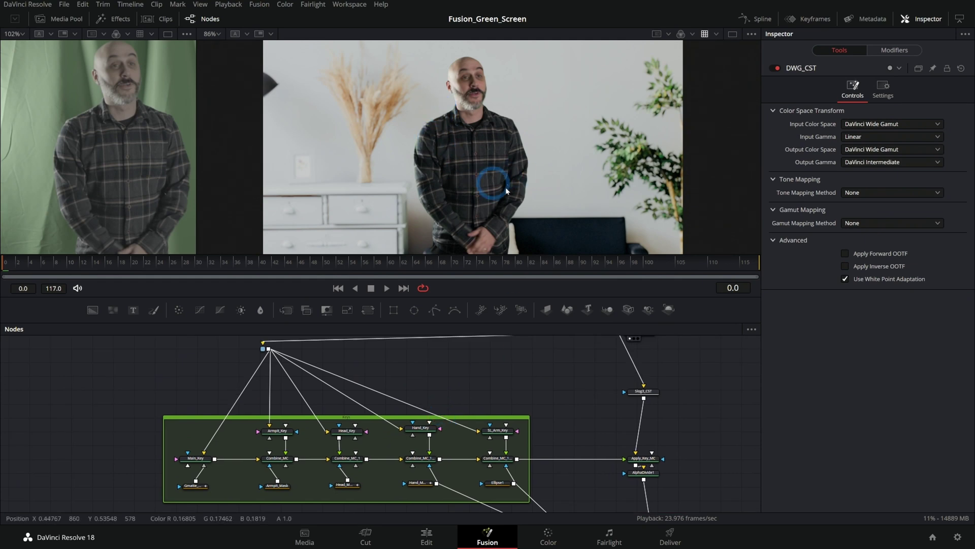
pyautogui.scroll(3, 296, 401)
pyautogui.moveTo(296, 400); pyautogui.dragTo(295, 305)
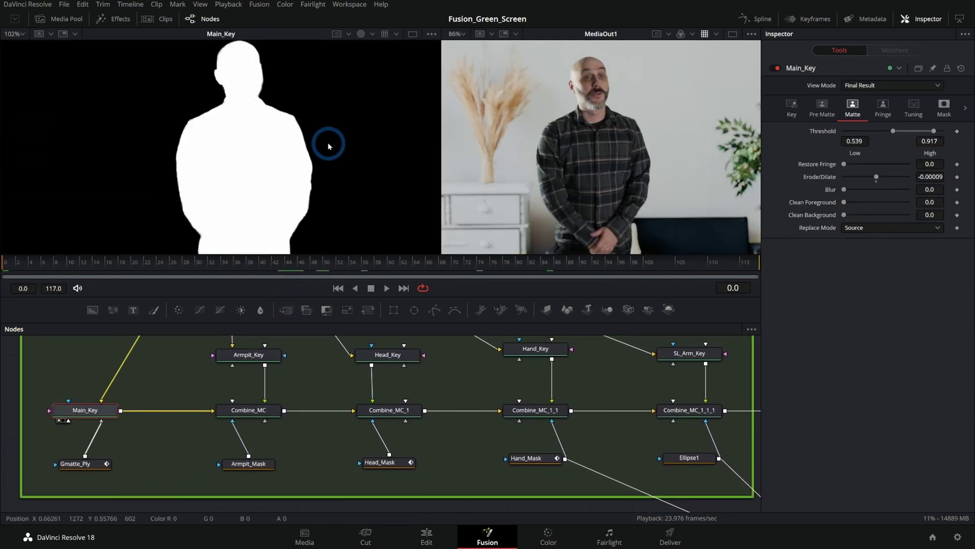
pyautogui.scroll(-2, 329, 146)
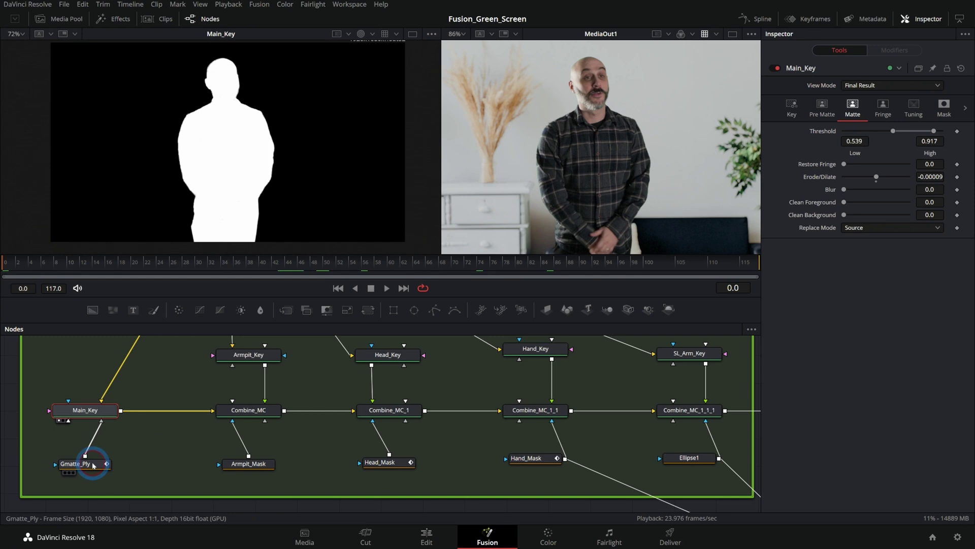
pyautogui.click(92, 464)
pyautogui.click(248, 410)
pyautogui.press('1')
pyautogui.click(253, 356)
pyautogui.press('1')
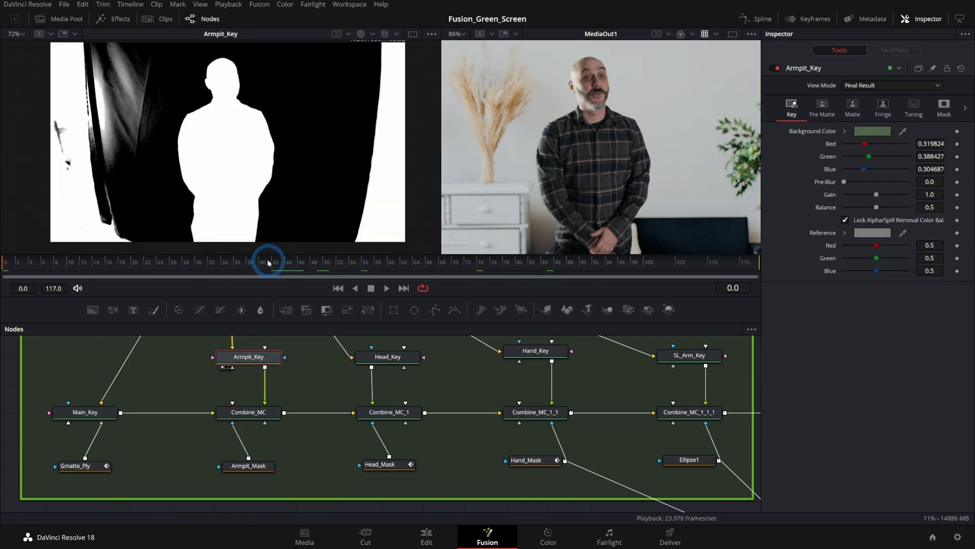
pyautogui.moveTo(261, 252); pyautogui.dragTo(301, 261)
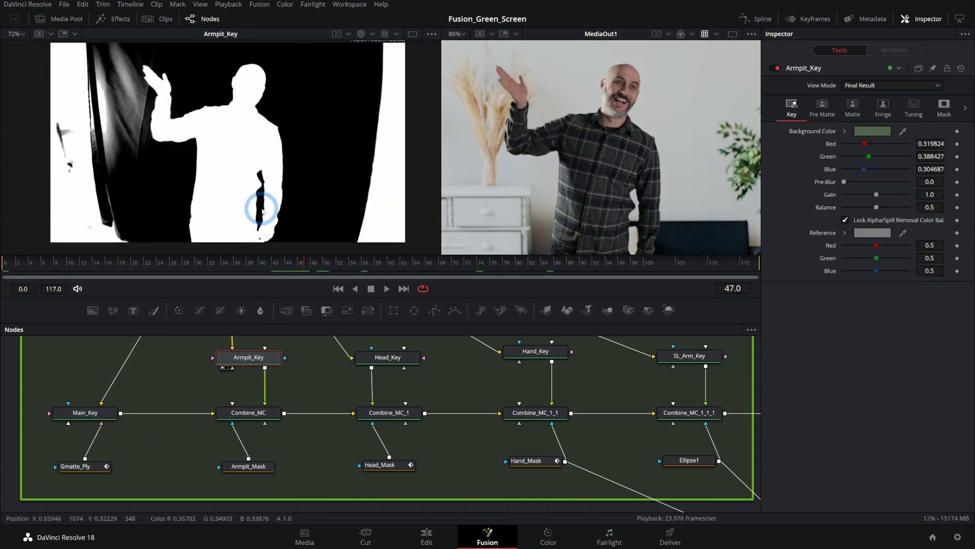
pyautogui.click(248, 466)
# - Examine Combine_MC_1's matte, Head_Mask and Hand_Mask over the head and waving hand, and scrub back to frame 29
pyautogui.moveTo(389, 411); pyautogui.dragTo(273, 53)
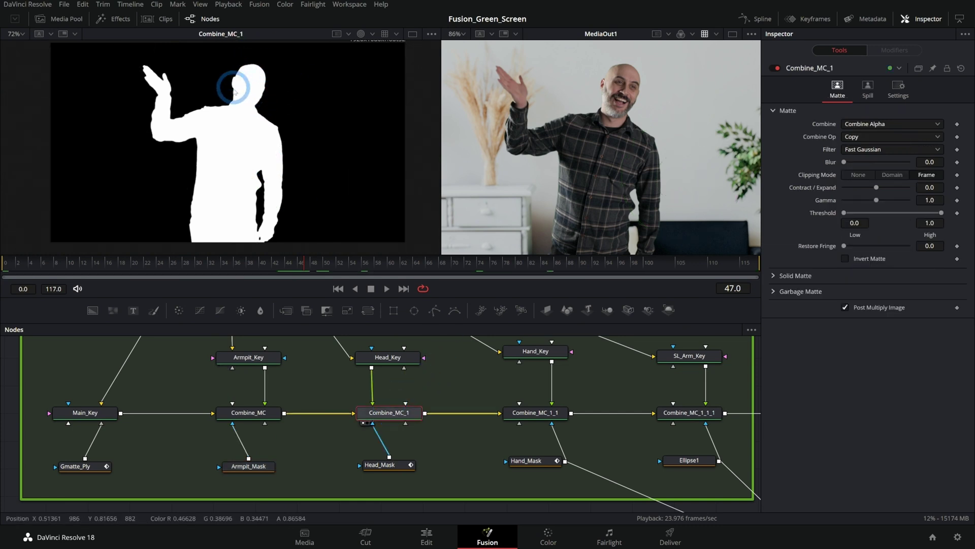
pyautogui.moveTo(382, 464); pyautogui.dragTo(285, 159)
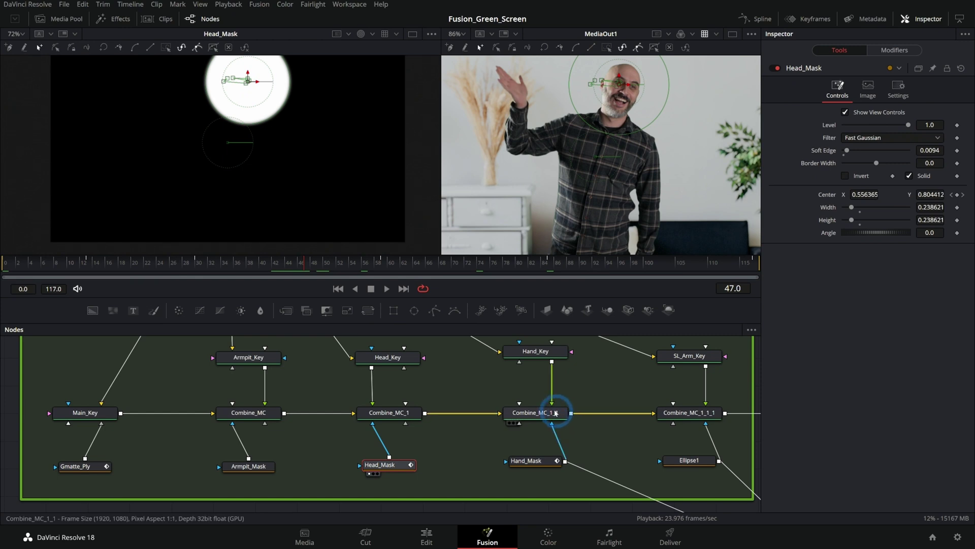
pyautogui.moveTo(535, 351); pyautogui.dragTo(152, 87)
pyautogui.moveTo(525, 464); pyautogui.dragTo(199, 185)
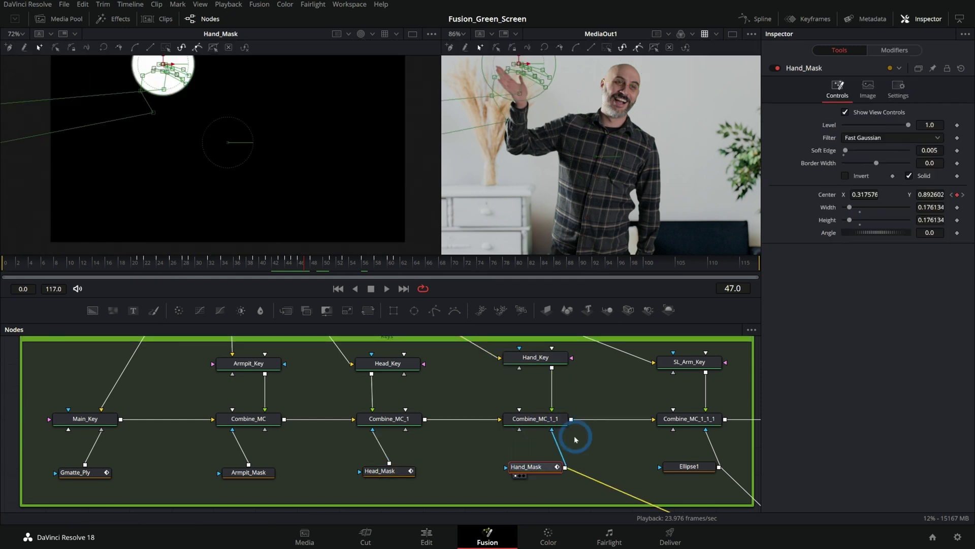
pyautogui.click(235, 267)
pyautogui.moveTo(235, 267); pyautogui.dragTo(193, 264)
# - Examine SL_Arm_Key's matte with its Ellipse1 mask below the raised arm, and the combined matte of Combine_MC_1_1_1
pyautogui.moveTo(689, 362); pyautogui.dragTo(218, 175)
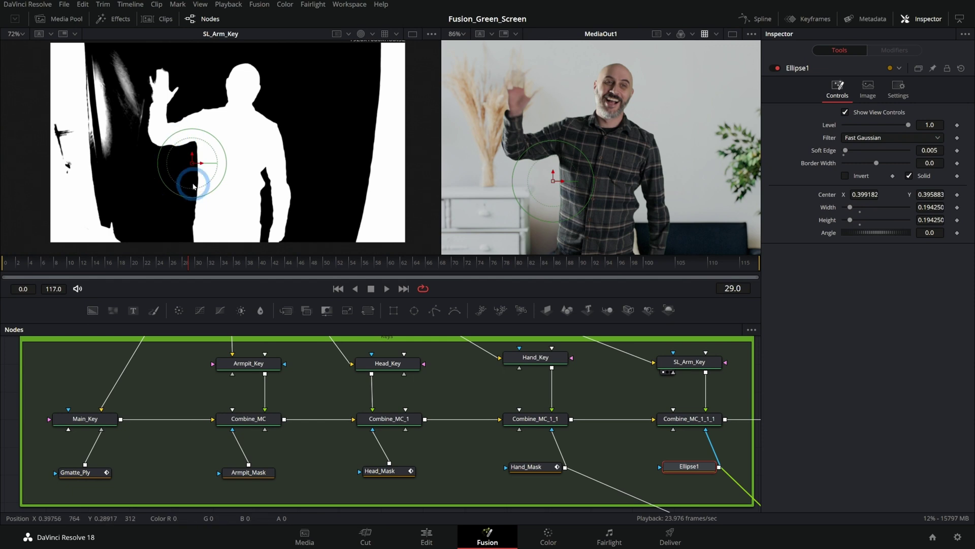
pyautogui.moveTo(635, 394); pyautogui.dragTo(504, 392)
pyautogui.click(564, 416)
pyautogui.press('1')
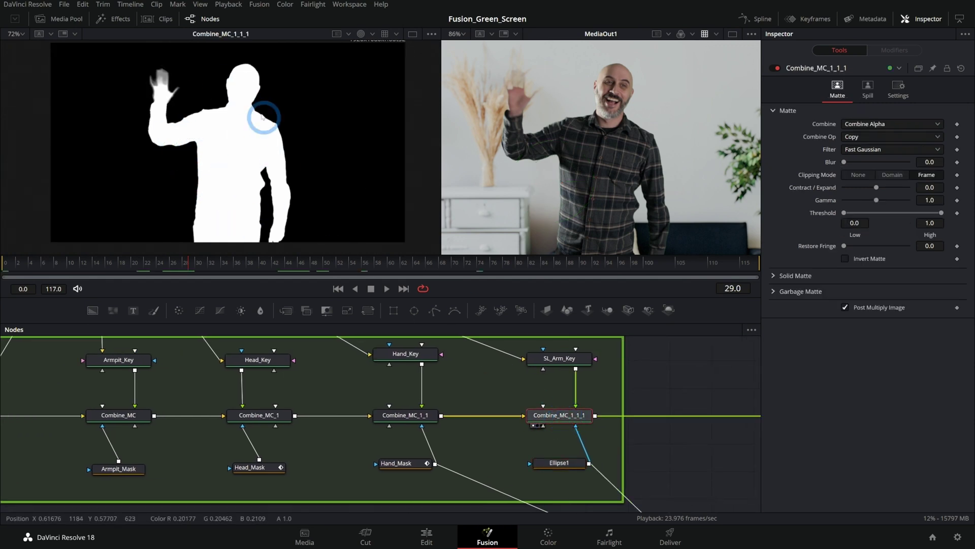
# - Review Apply_Key_MC's matte beside the final composite over the room background, up to frame 57
pyautogui.hscroll(10, 268, 370)
pyautogui.click(438, 410)
pyautogui.press('1')
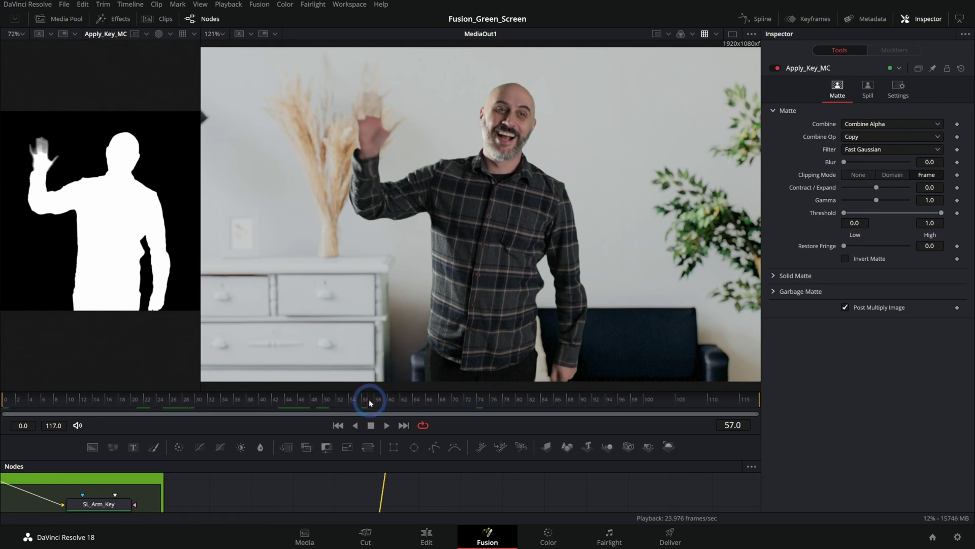
pyautogui.click(484, 344)
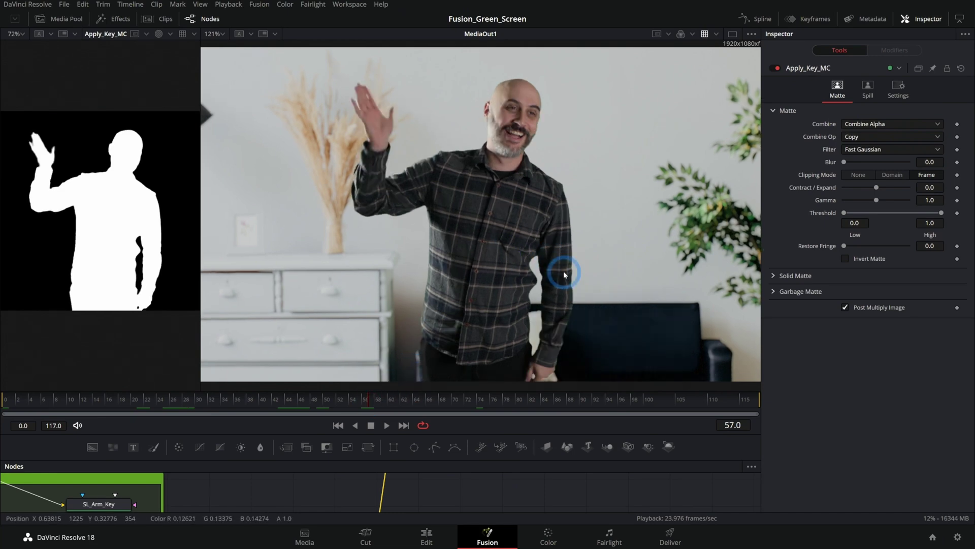